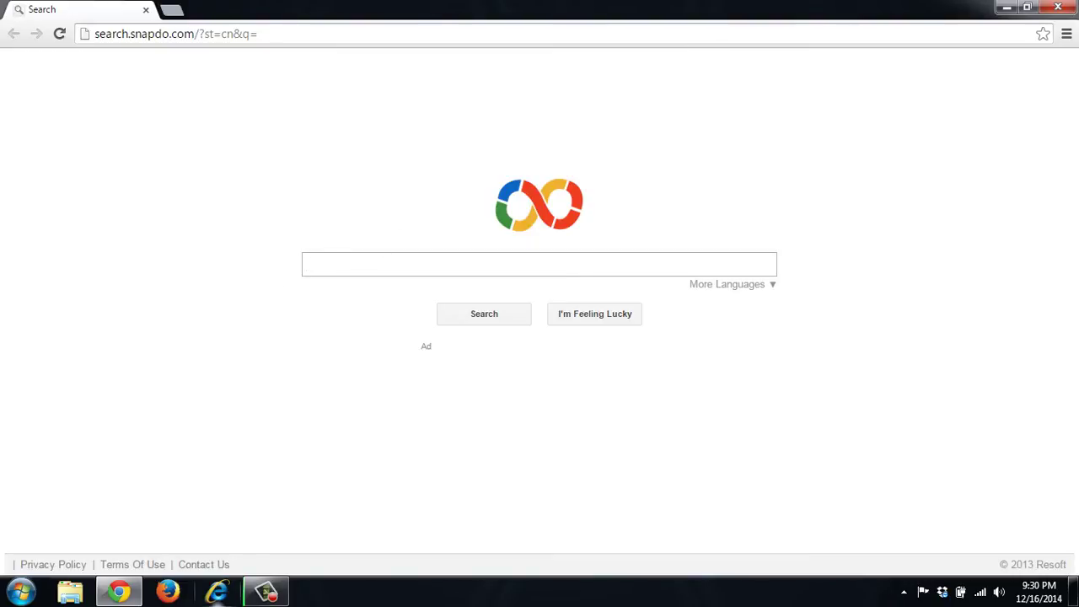
- Compare the Firefox and Internet Explorer start pages with Chromium's search.snapdo.com page
left_click(169, 594)
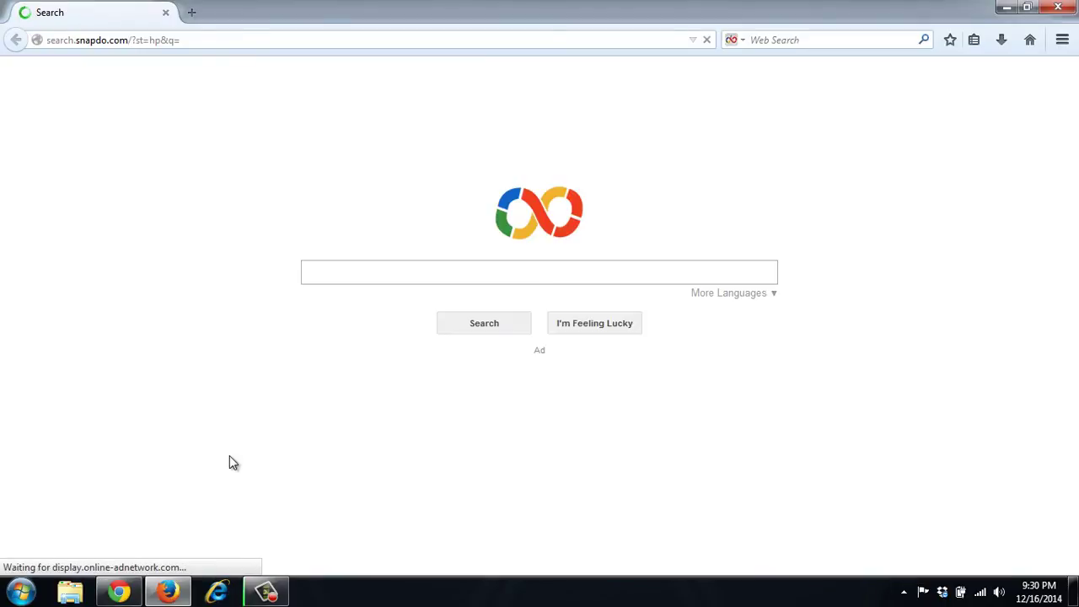
left_click(218, 593)
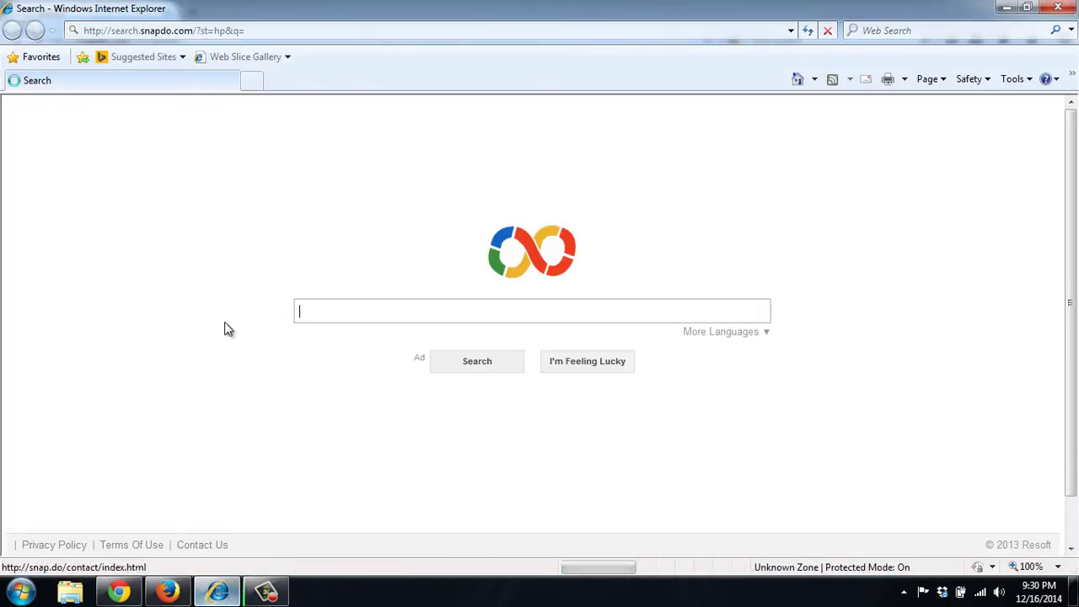
left_click(121, 593)
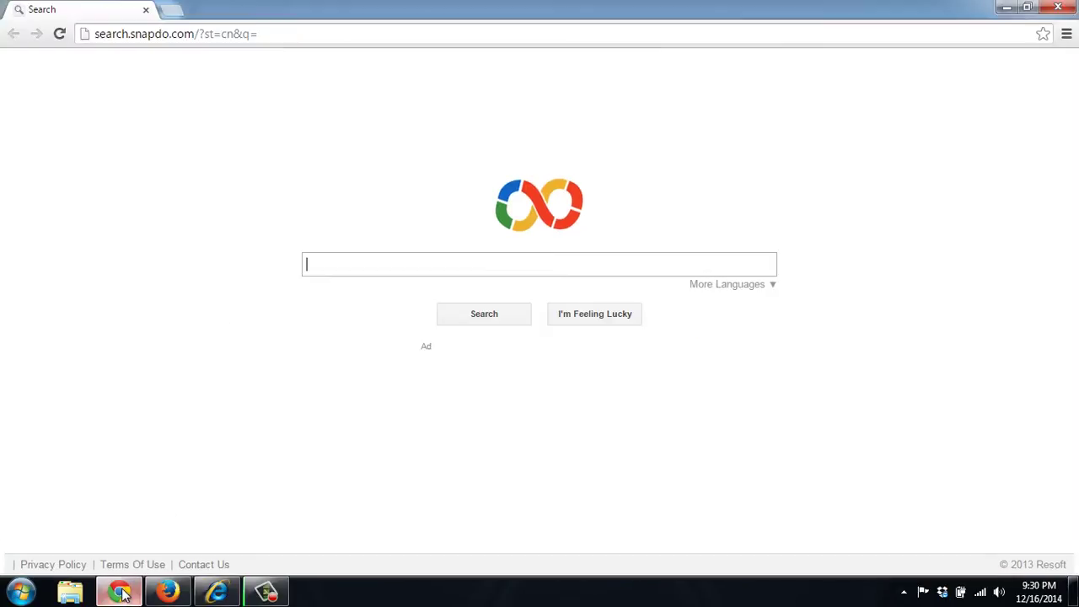
- Check Chromium's extensions page, which reveals SafeNSearch 1.1, then close Chromium
left_click(1067, 37)
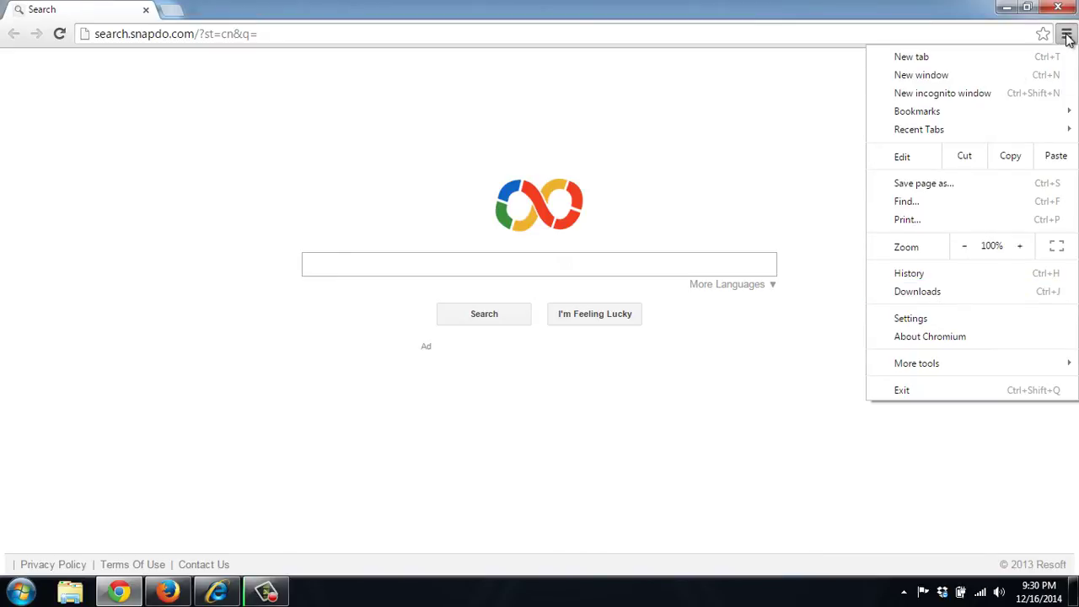
left_click(938, 320)
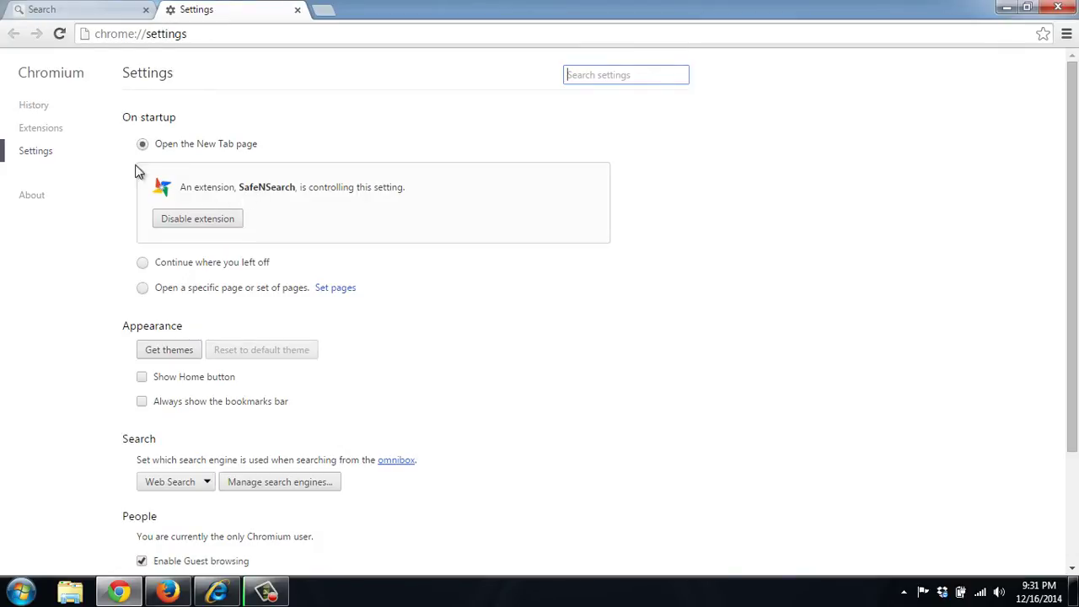
left_click(49, 131)
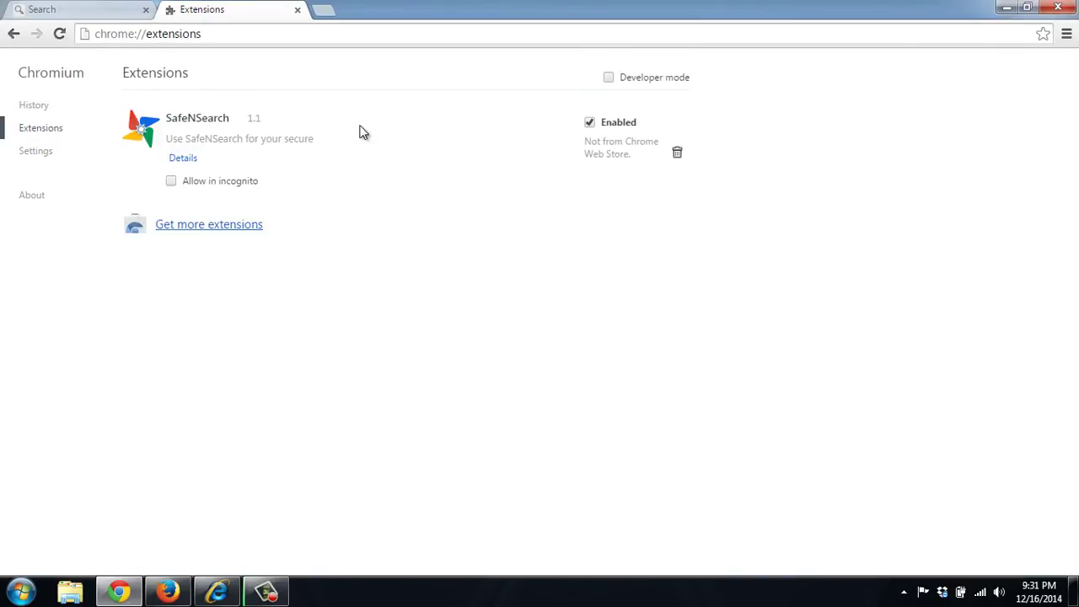
left_click(1058, 8)
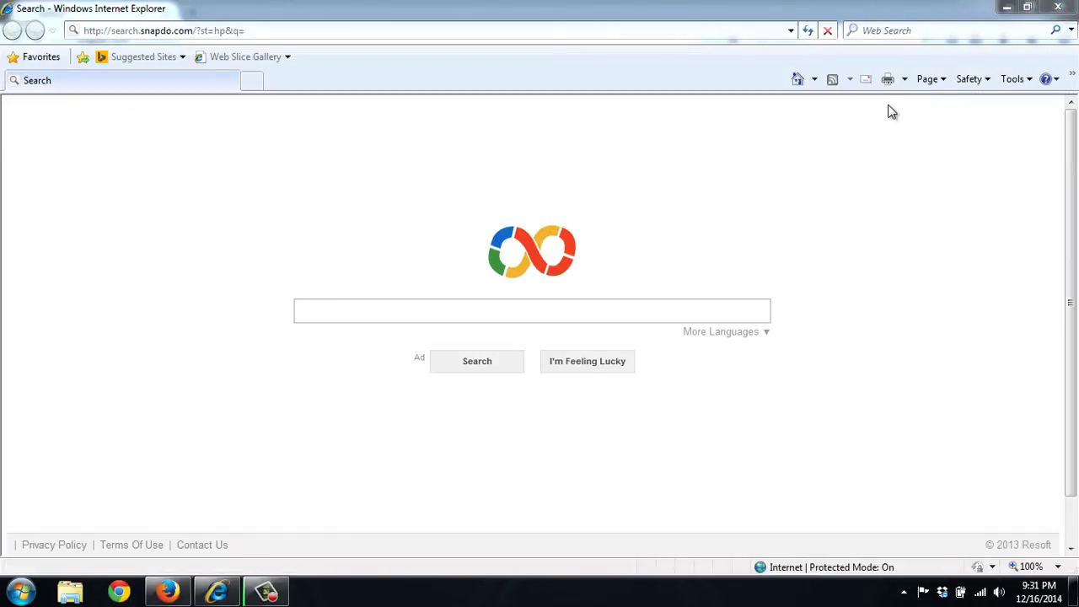
- Close Internet Explorer, find the Snap.Do 1.1 add-on in Firefox's extensions, then close Firefox's tabs
left_click(1060, 8)
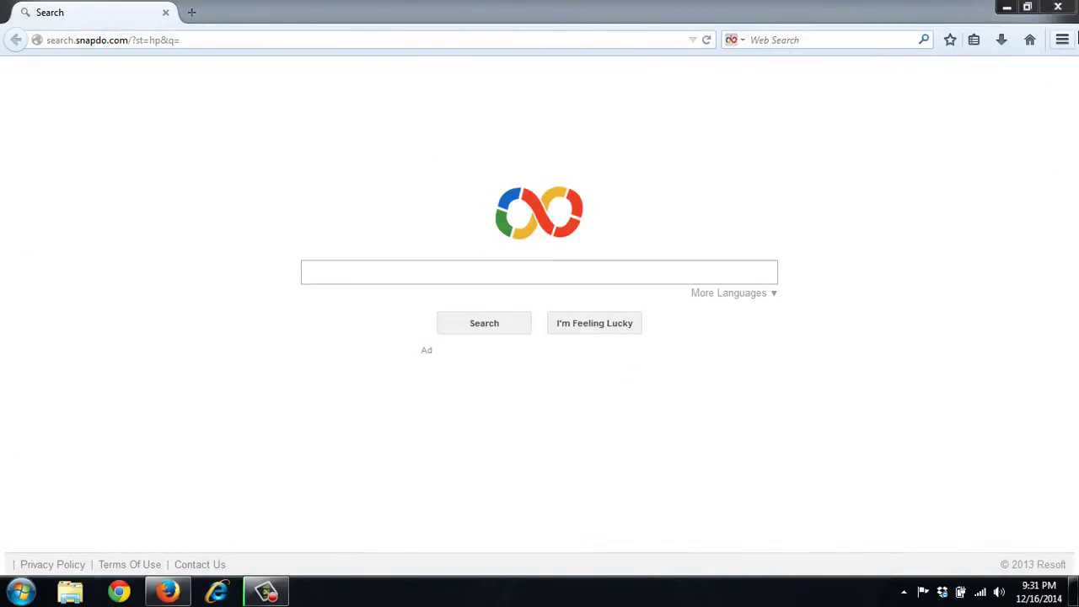
left_click(1064, 41)
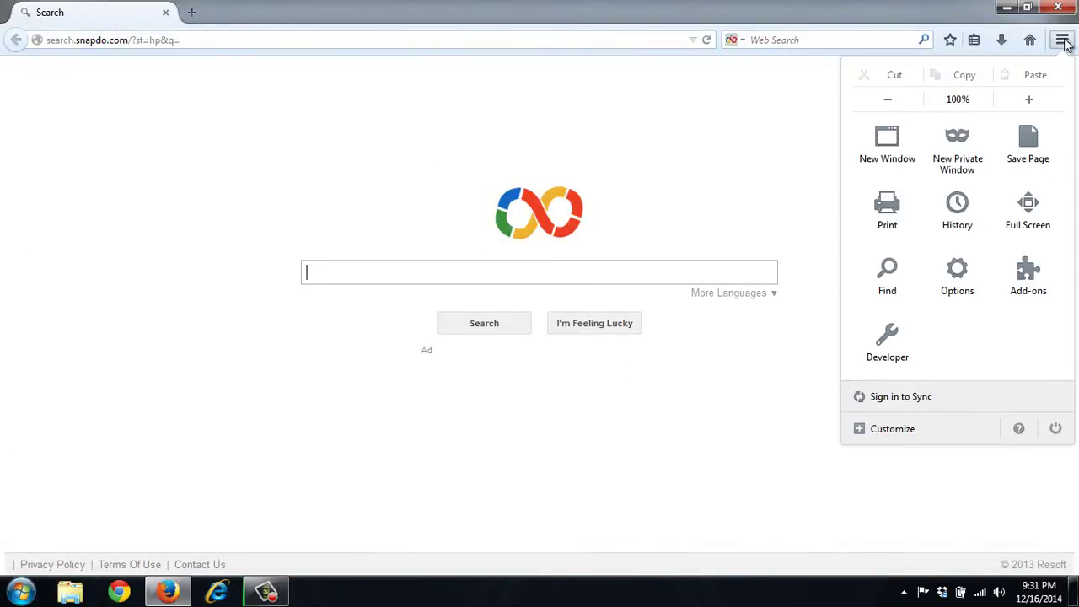
left_click(1033, 276)
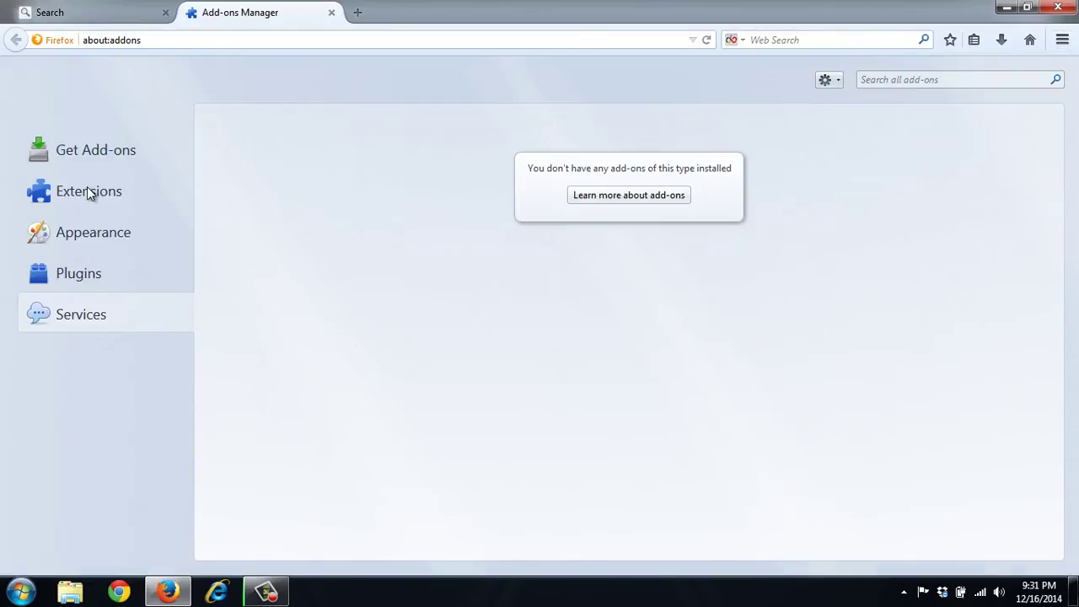
left_click(87, 189)
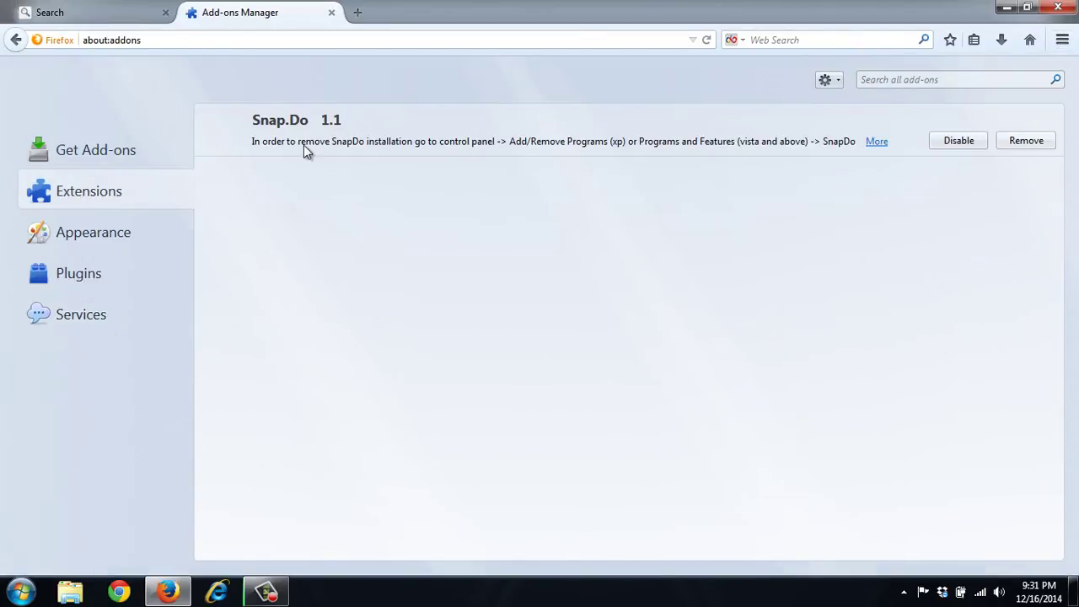
left_click(1065, 9)
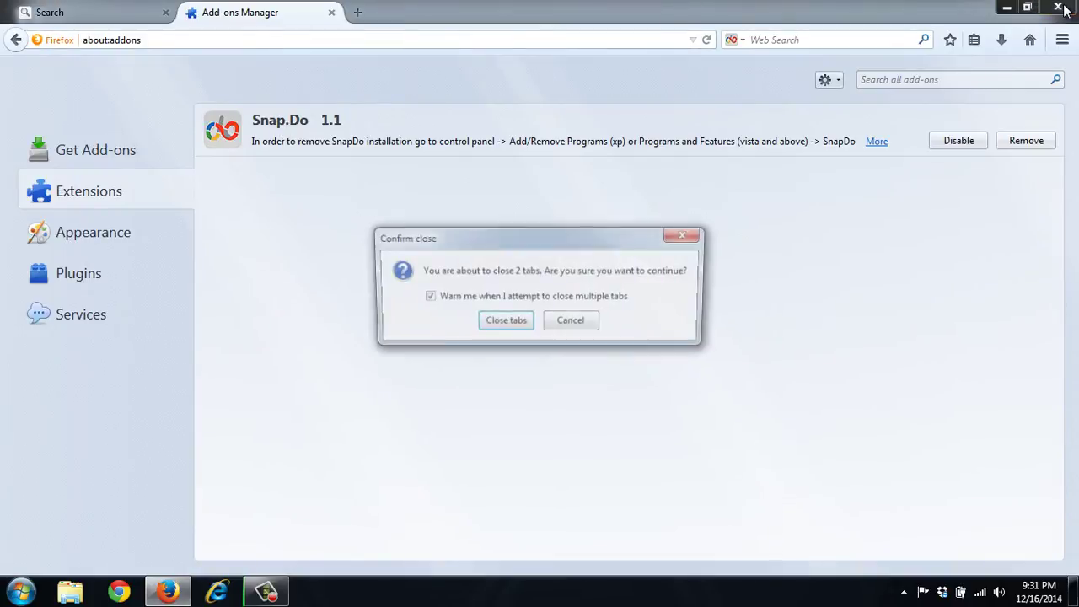
left_click(505, 323)
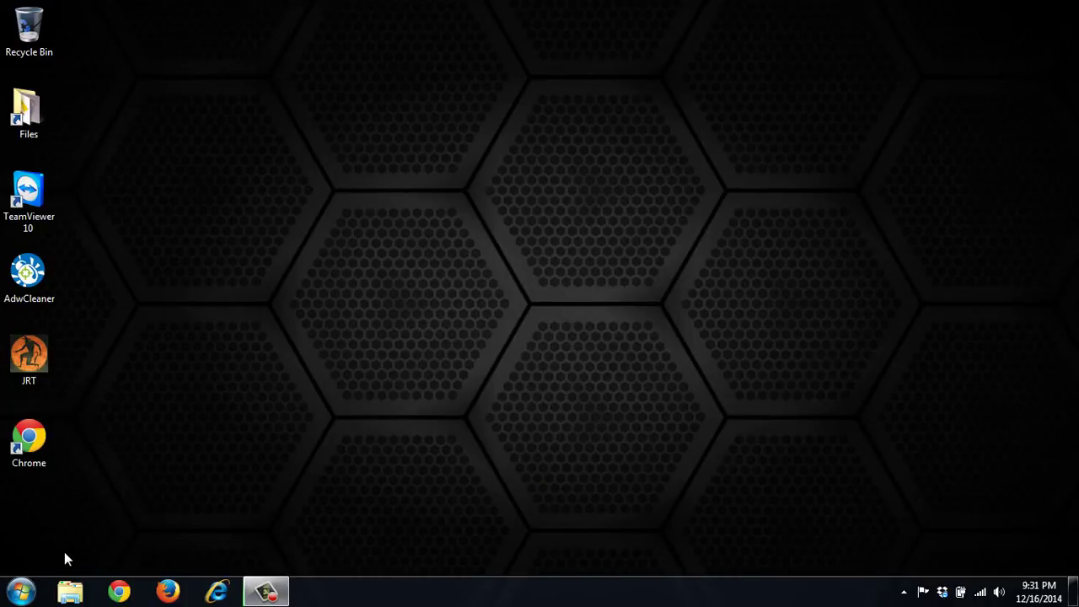
- Open Control Panel's Programs and Features and scroll down to Snap.Do from ReSoft Ltd
left_click(20, 592)
left_click(255, 386)
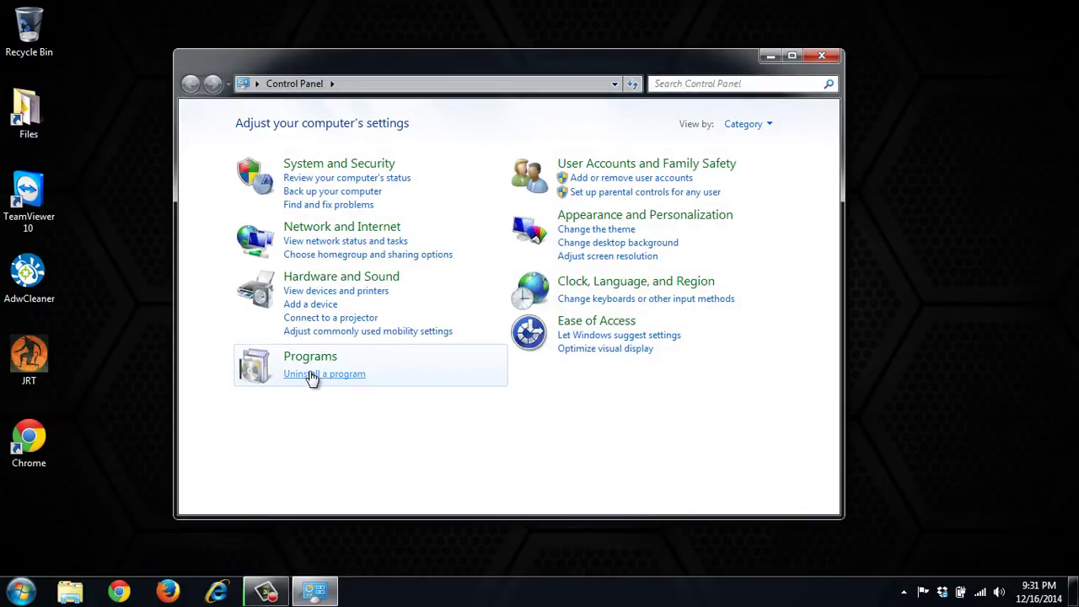
left_click(312, 375)
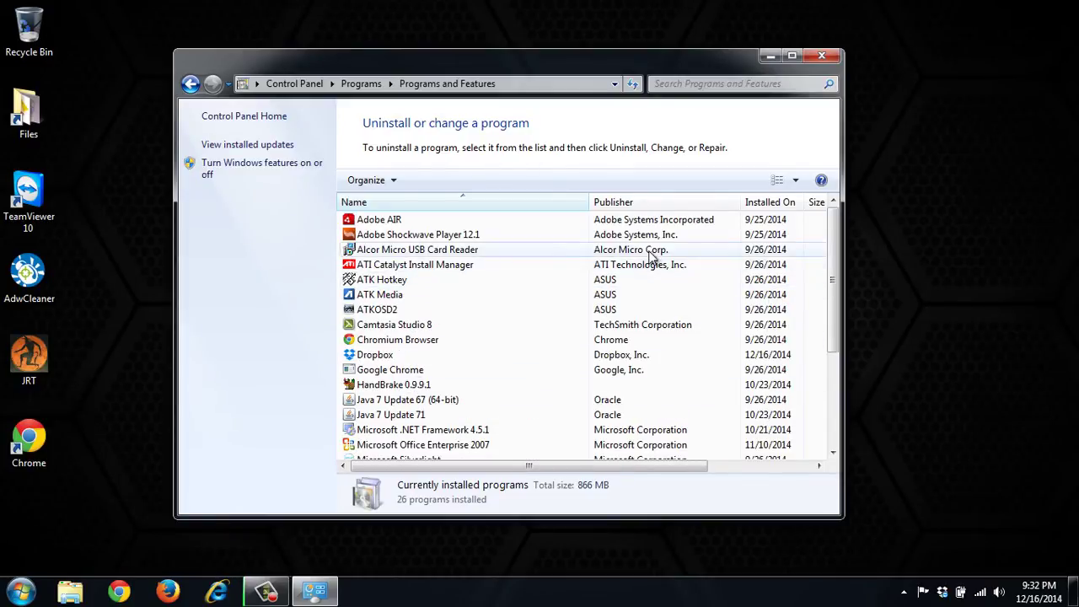
left_click_drag(830, 278, 837, 359)
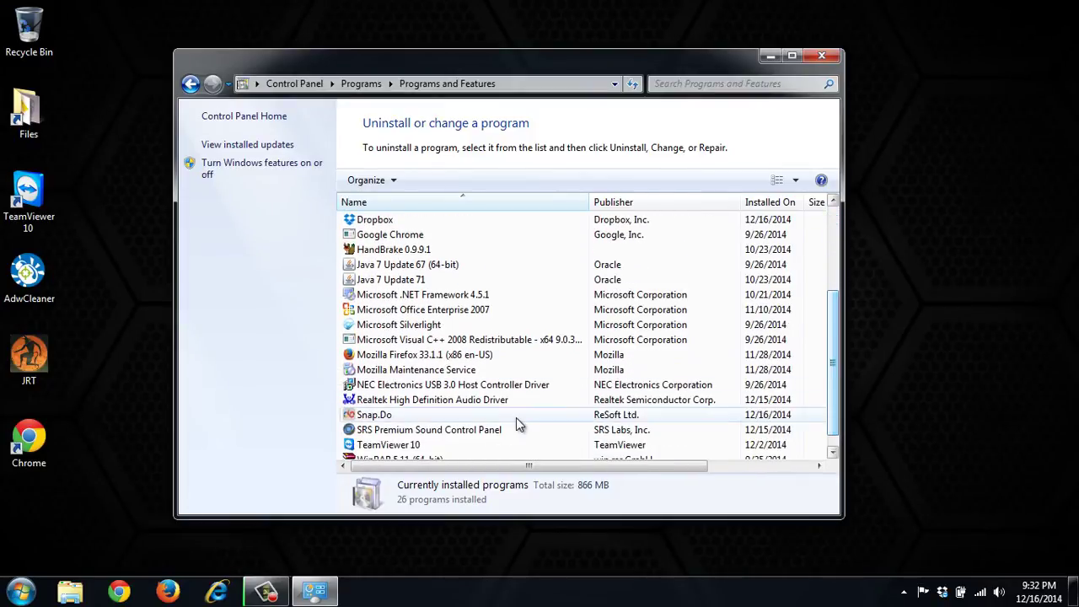
- Start uninstalling Snap.Do, confirm removal, and approve the BrowserHelper permission prompt
left_click(399, 418)
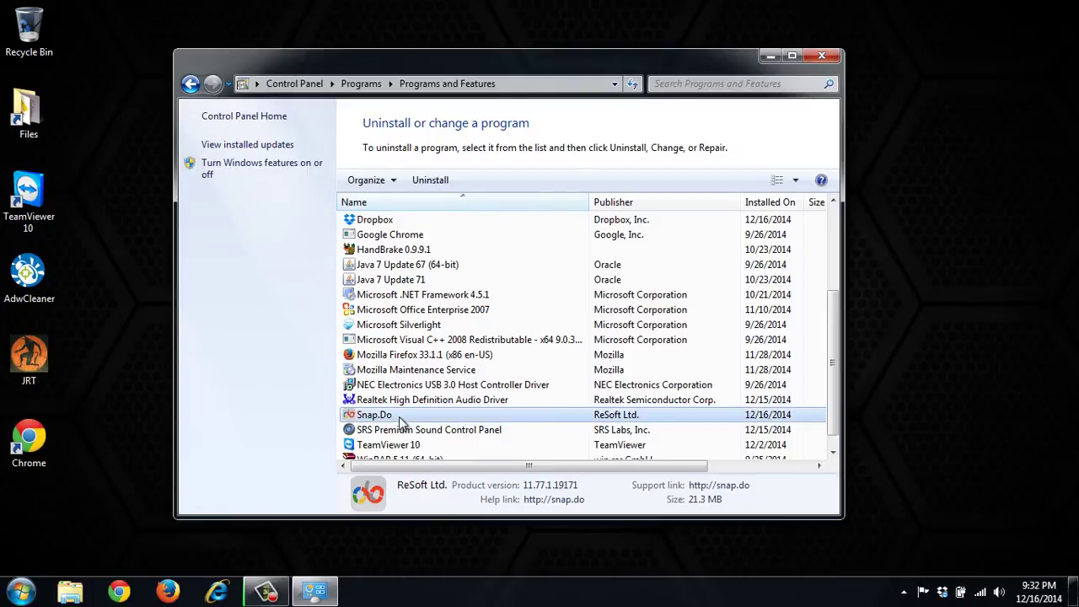
left_click(426, 183)
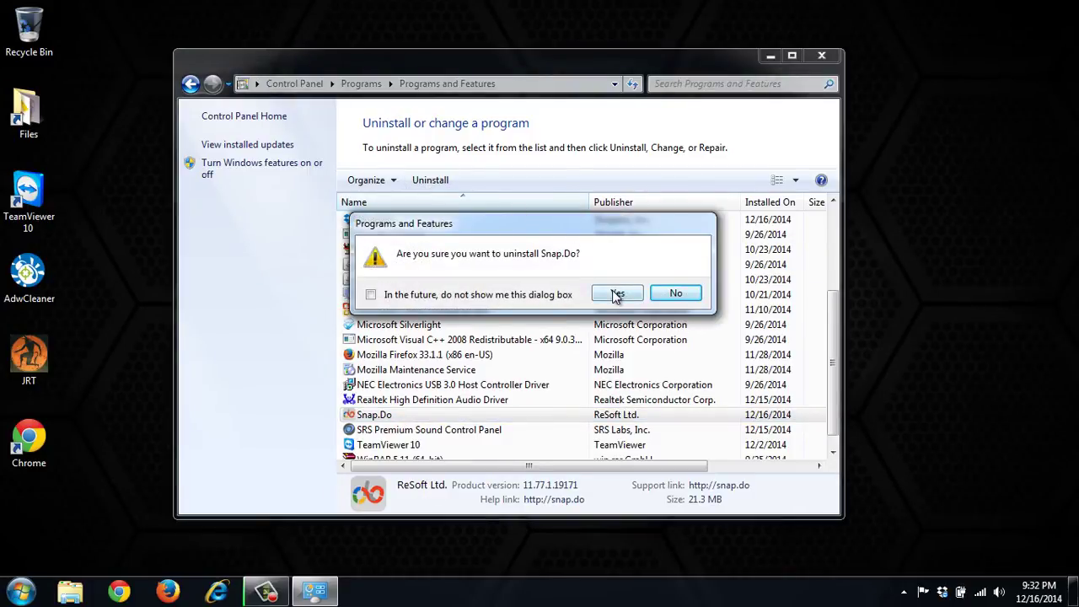
left_click(617, 296)
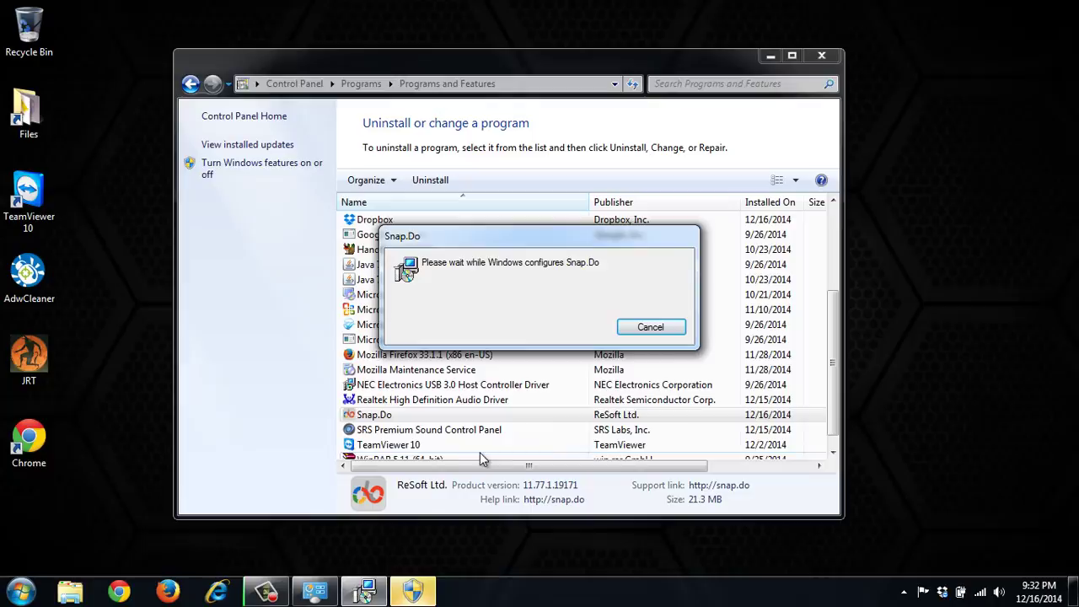
mouse_move(421, 592)
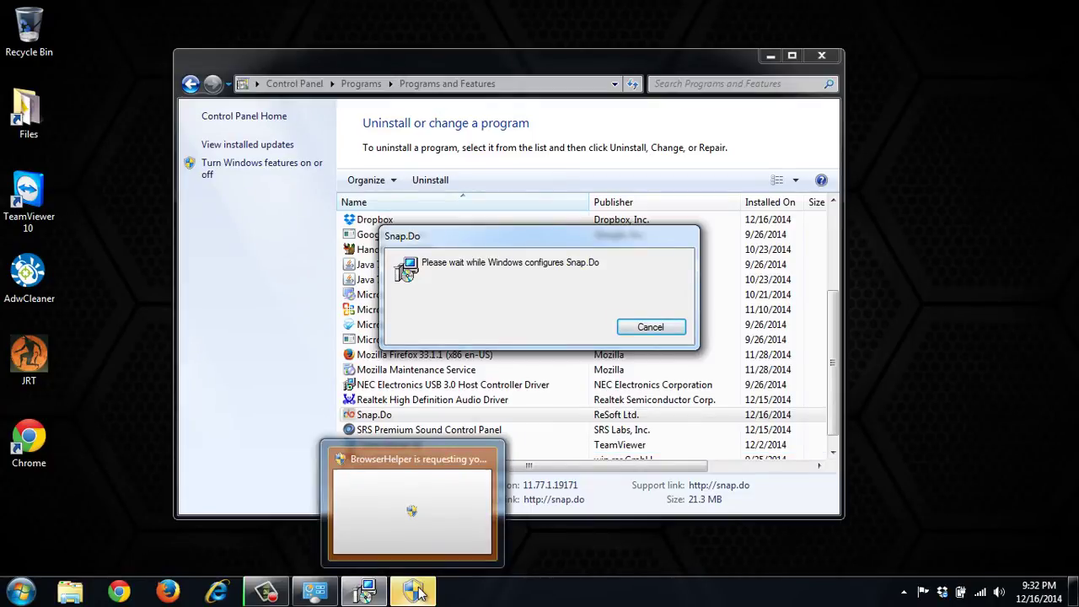
left_click(421, 593)
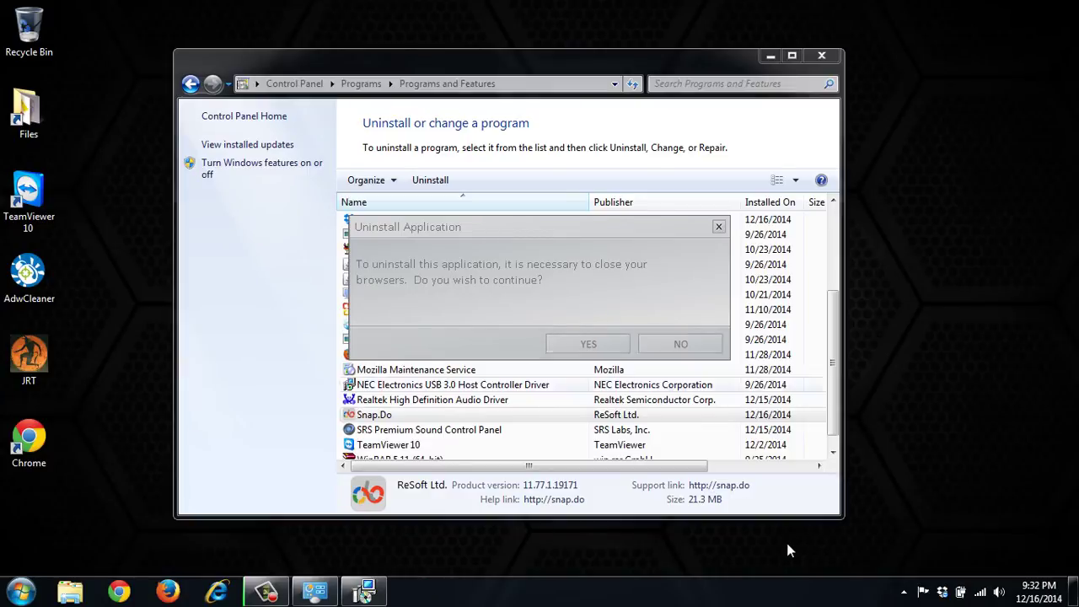
- Let the uninstaller close the browsers and restore the default home page and search provider
left_click(904, 592)
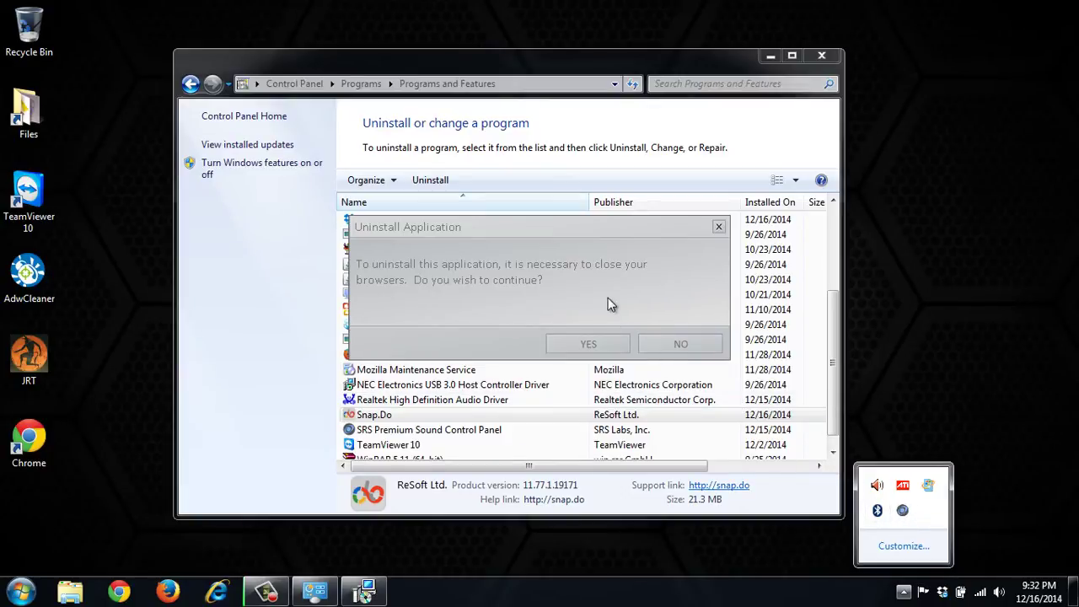
left_click(589, 338)
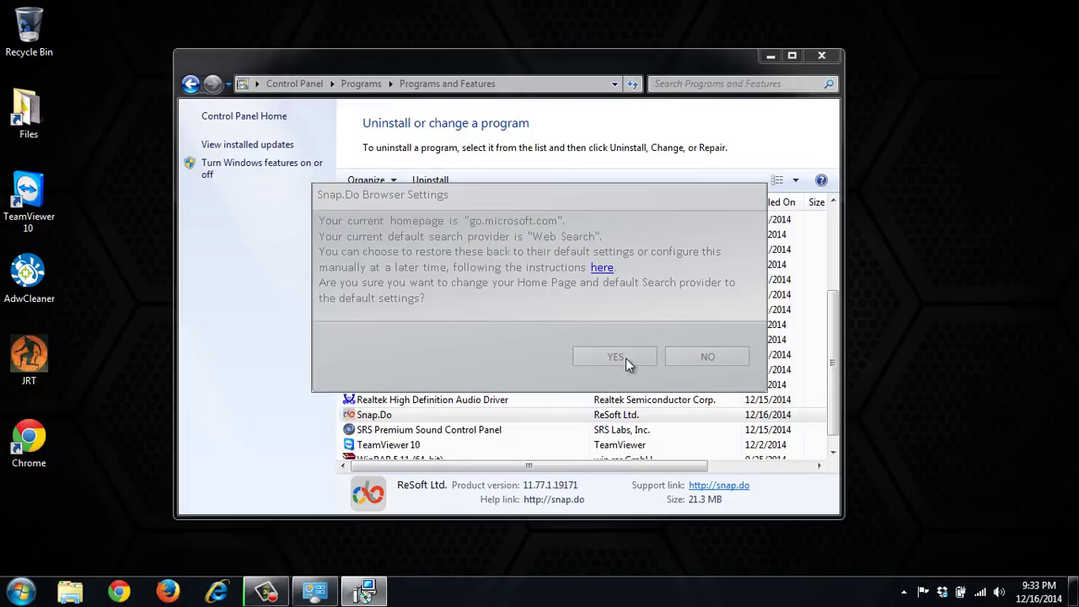
left_click(615, 357)
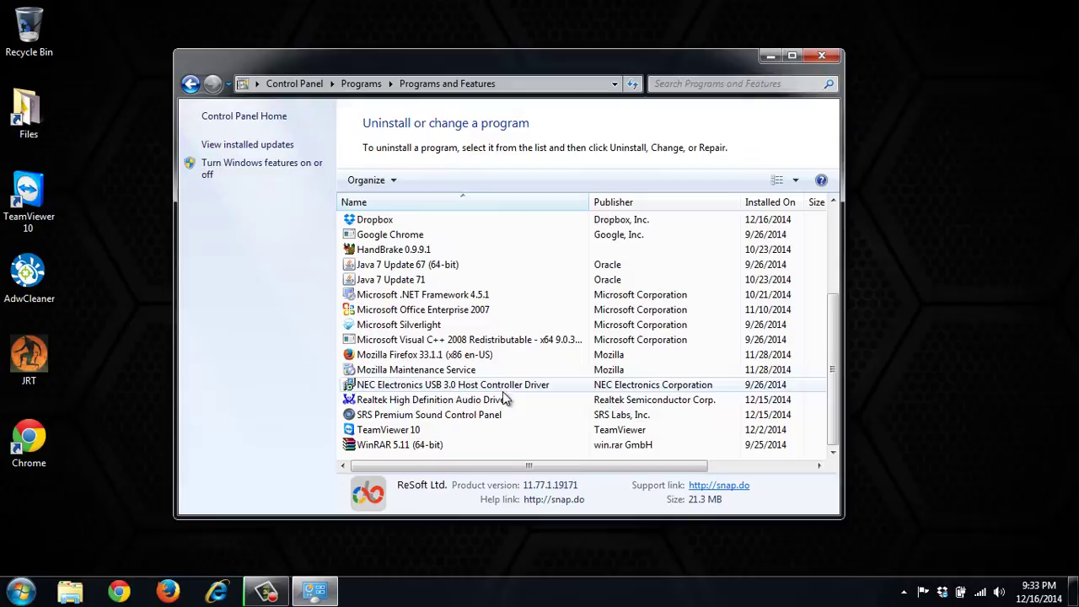
- Close Programs and Features, then remove SafeNSearch from Chromium's extensions page
left_click(823, 57)
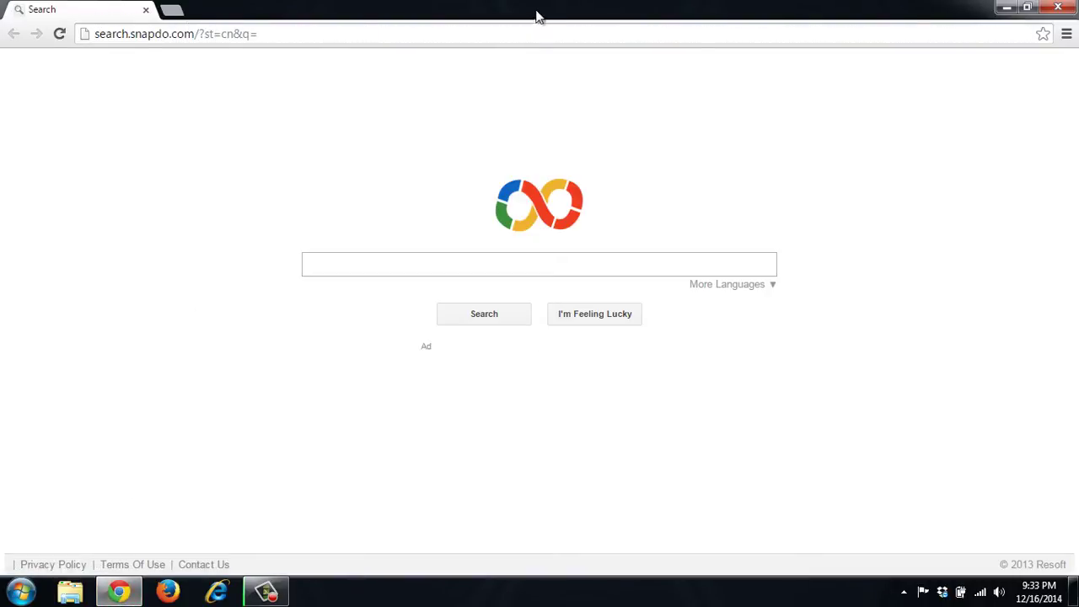
left_click(1067, 34)
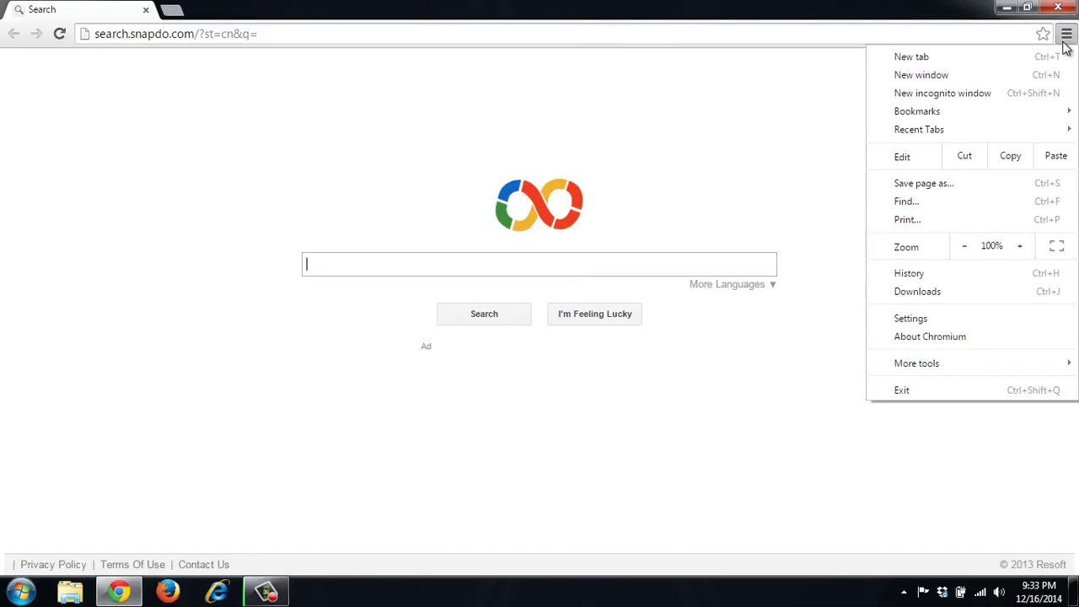
left_click(946, 318)
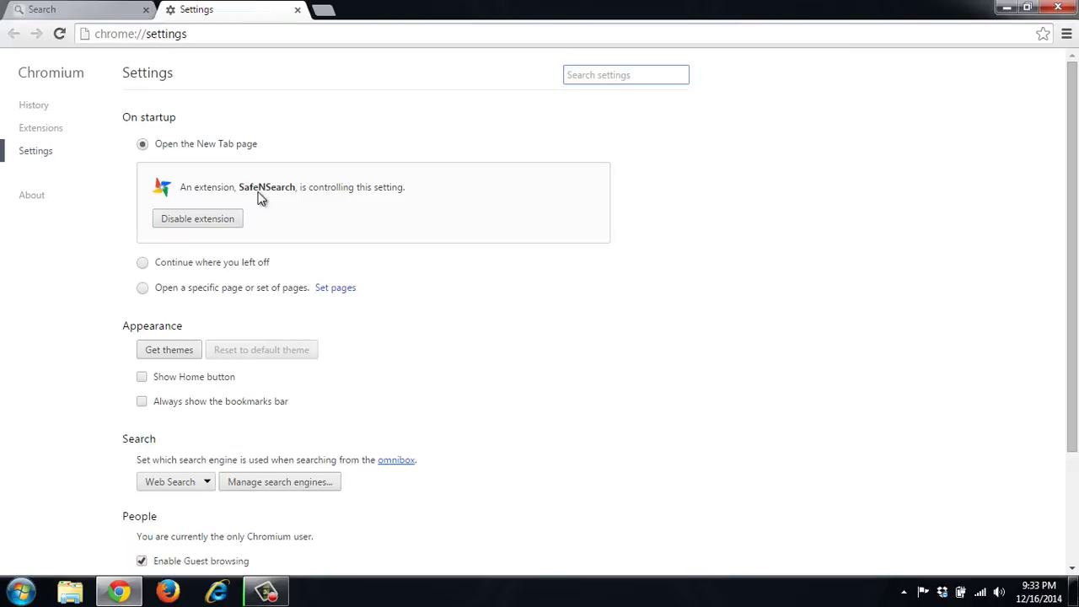
left_click(54, 129)
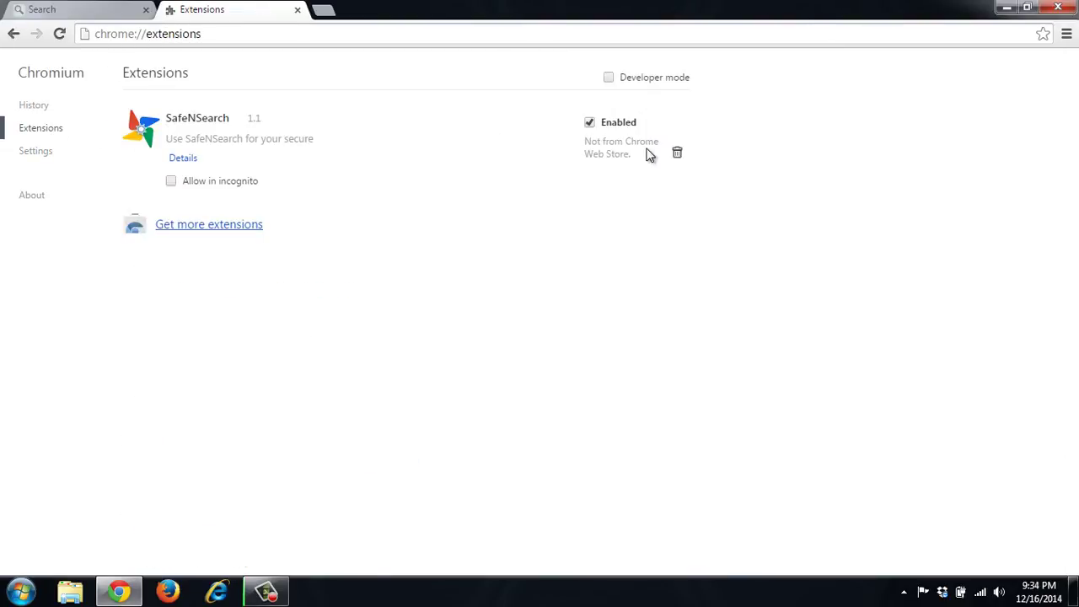
left_click(676, 154)
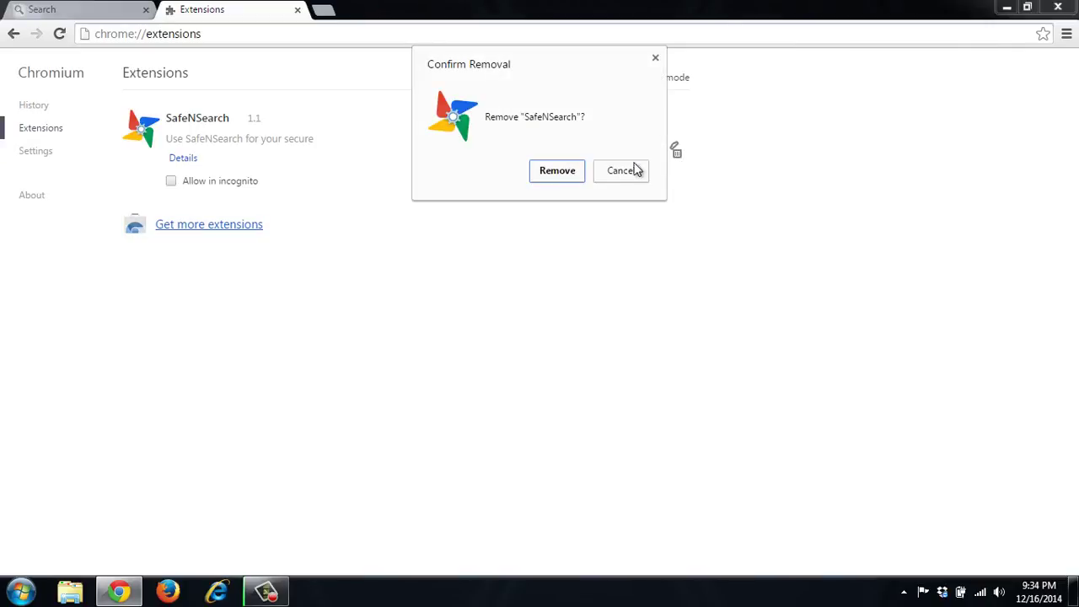
left_click(567, 173)
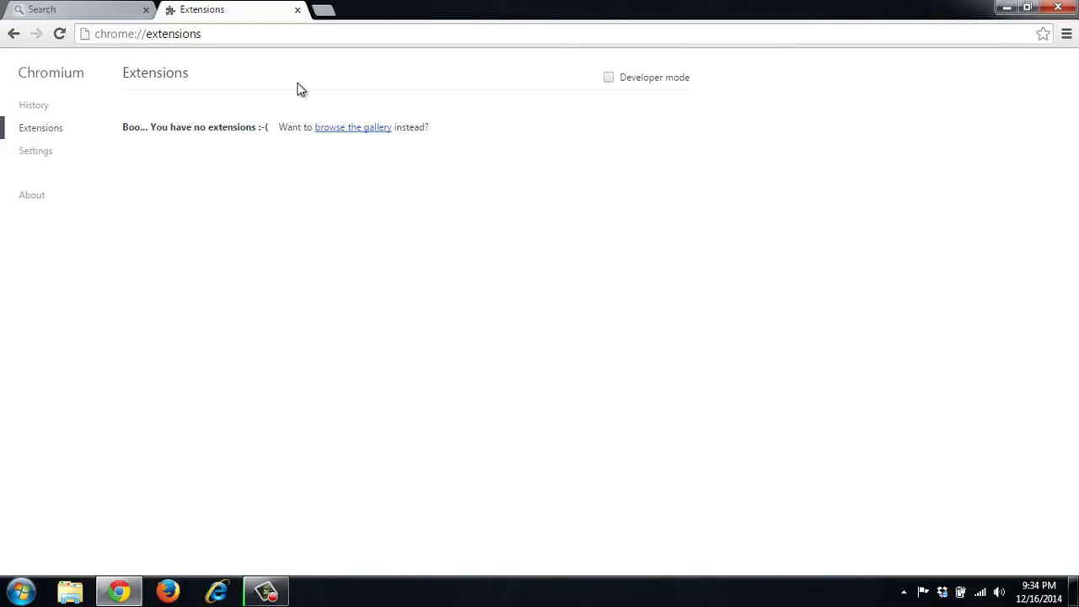
- Review Chromium's startup pages unchanged, then bring up the search engines list with snapdo's Web Search as default
left_click(38, 151)
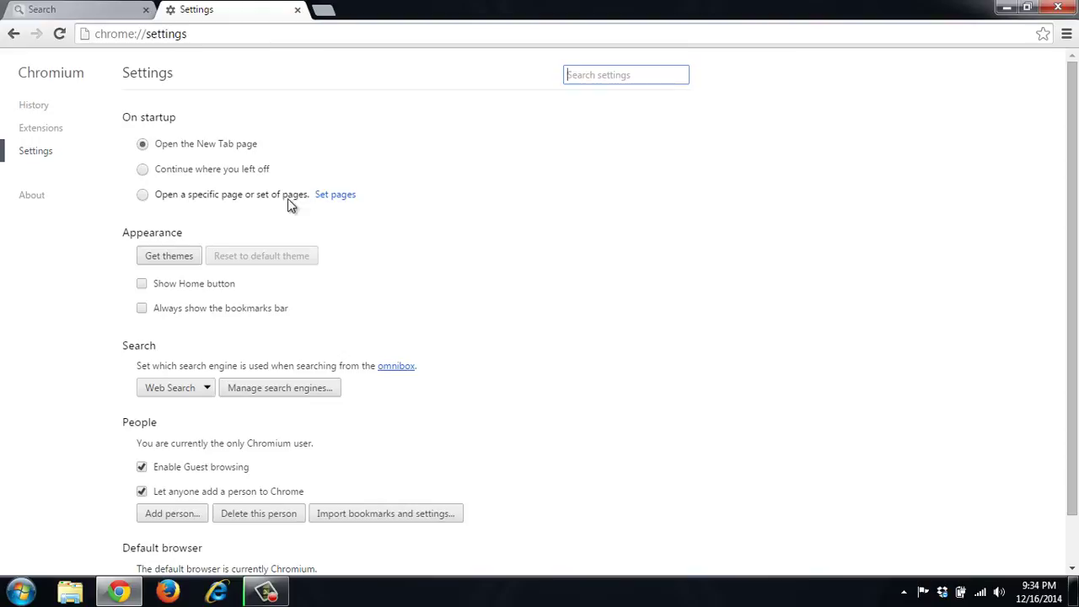
left_click(347, 197)
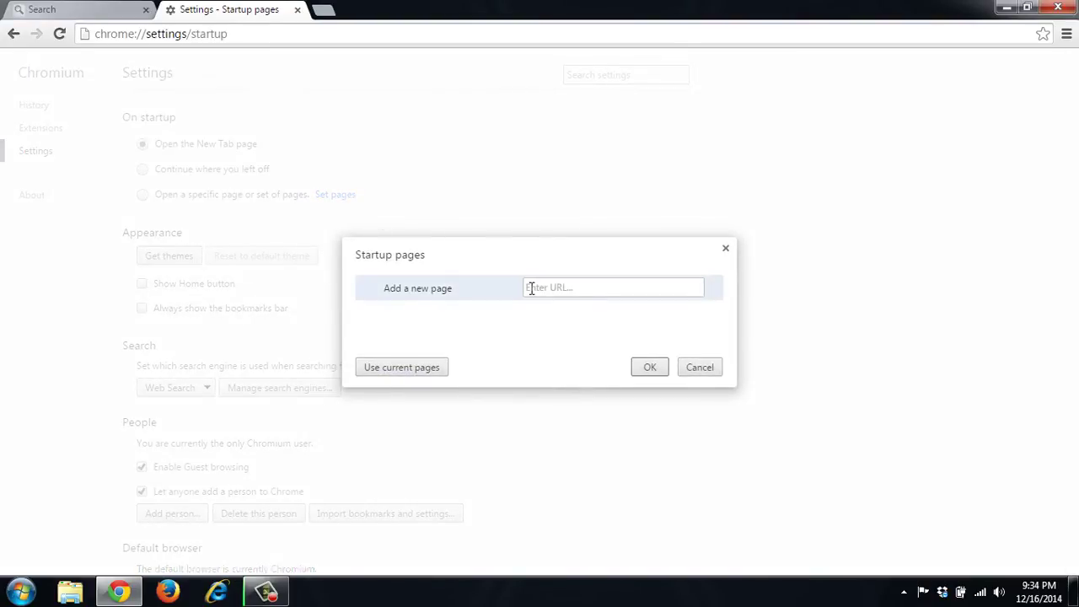
left_click(724, 249)
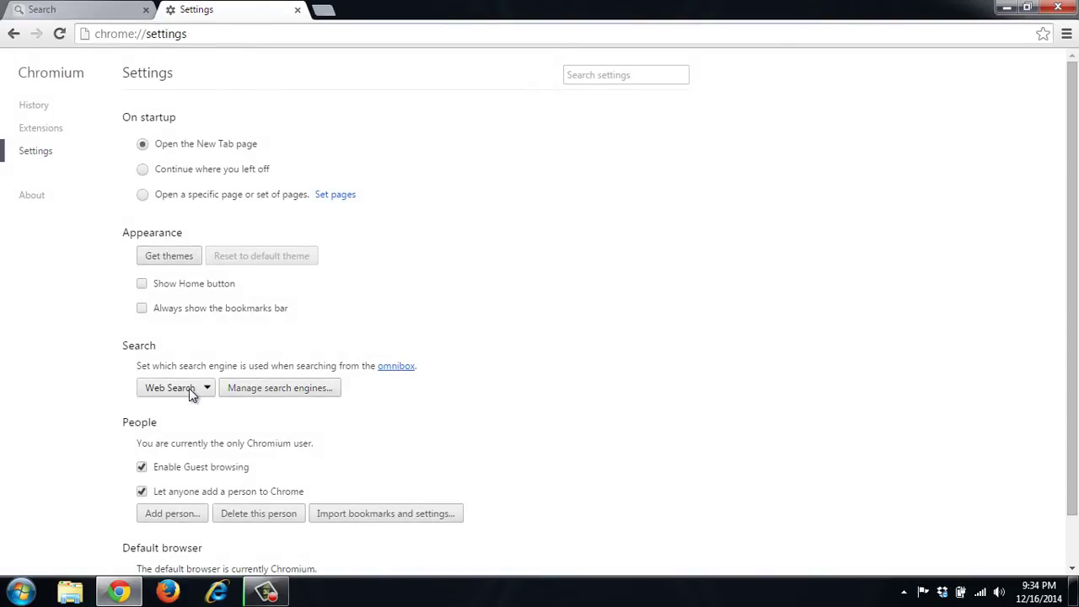
left_click(302, 387)
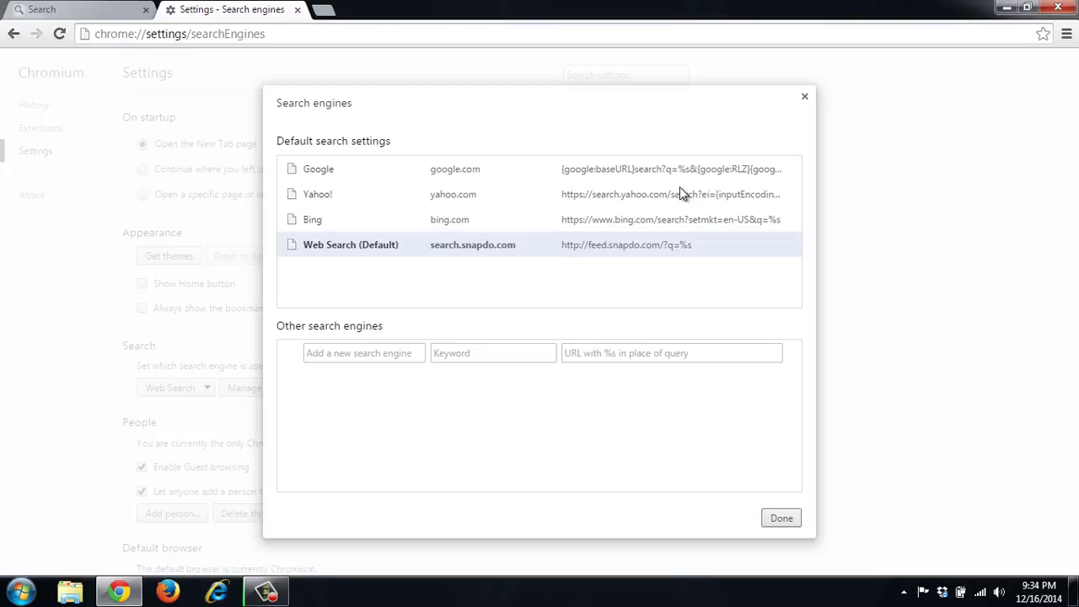
- Make Google the default search engine, delete the snapdo Web Search entry, and restart Chromium
left_click(738, 171)
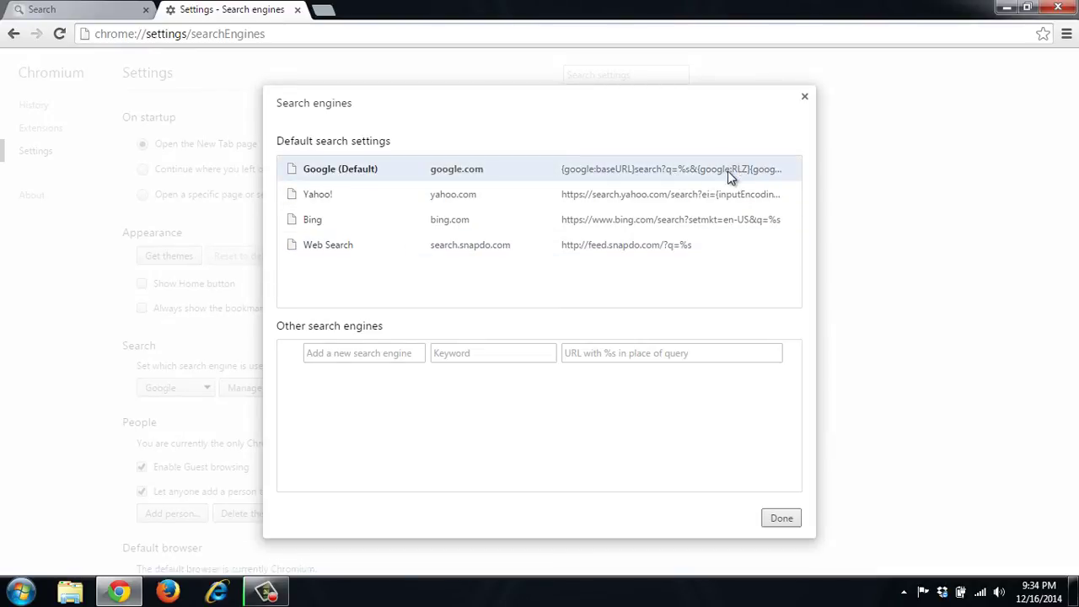
mouse_move(740, 253)
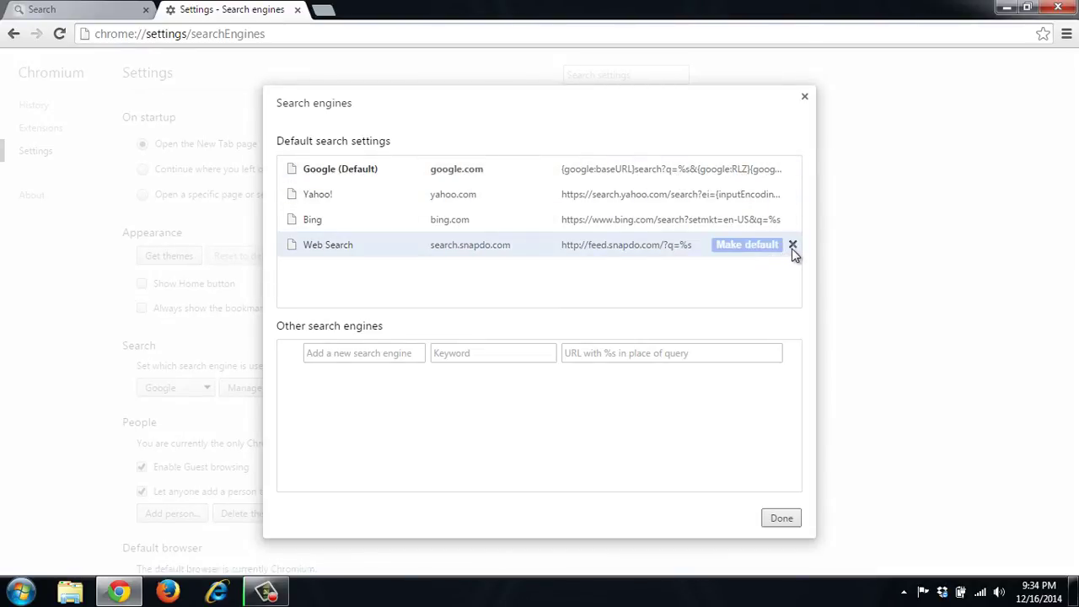
left_click(792, 246)
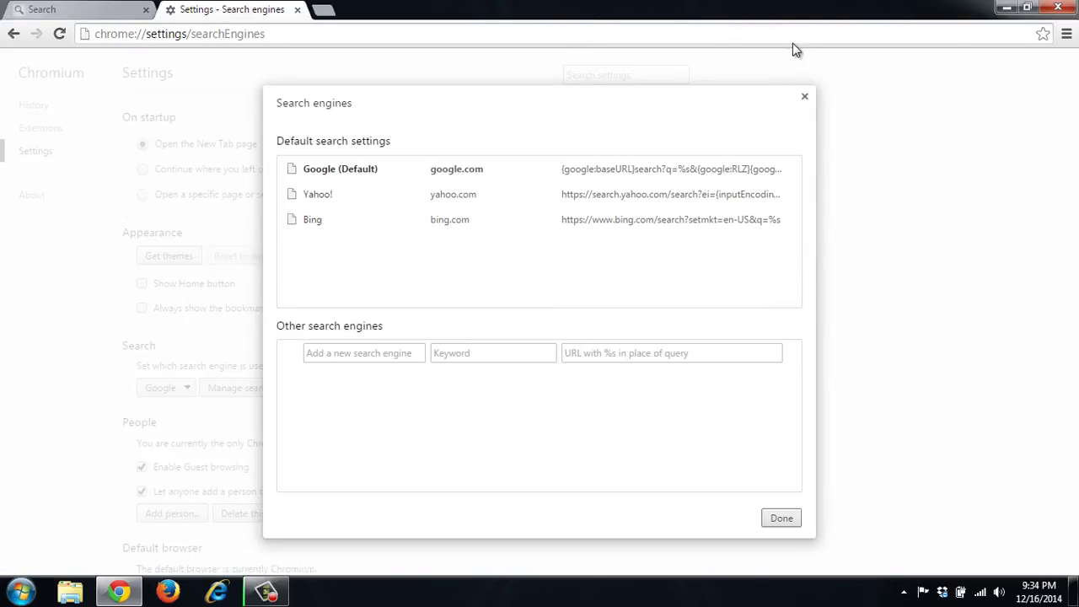
key("Escape")
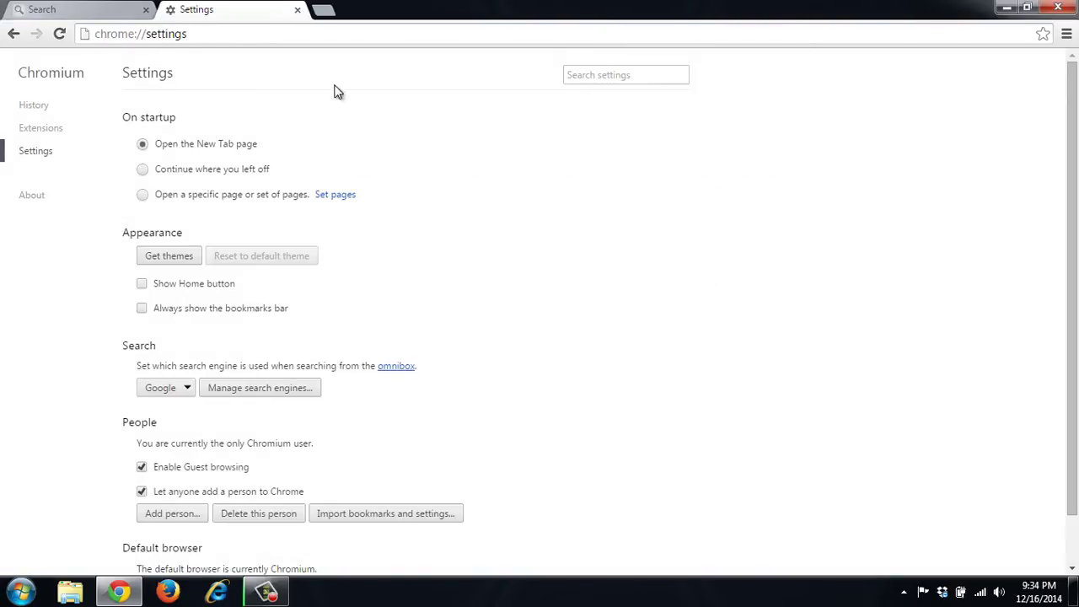
left_click(1059, 7)
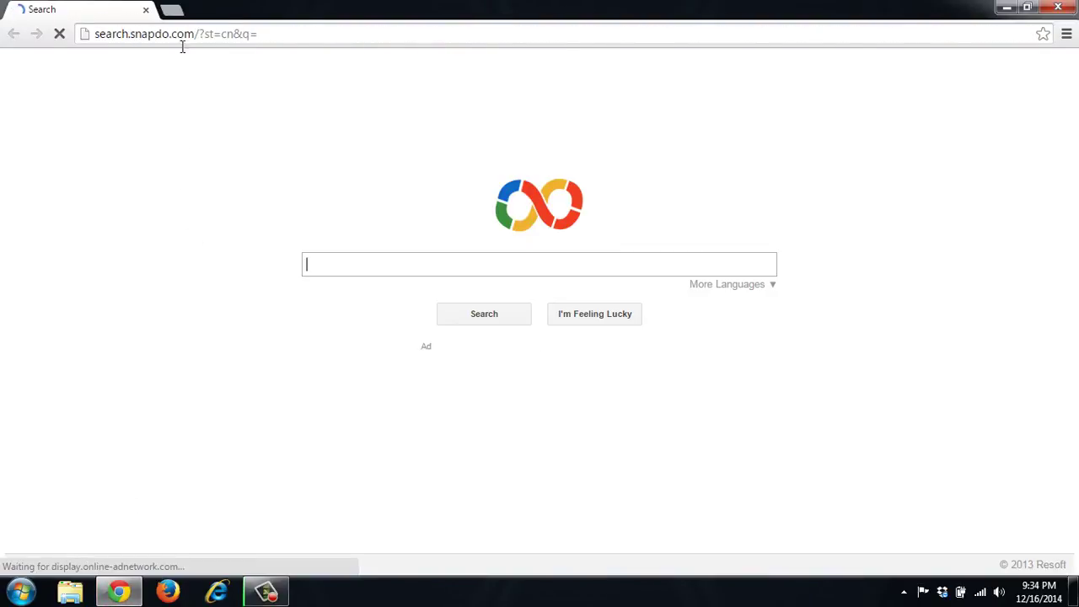
left_click(1066, 33)
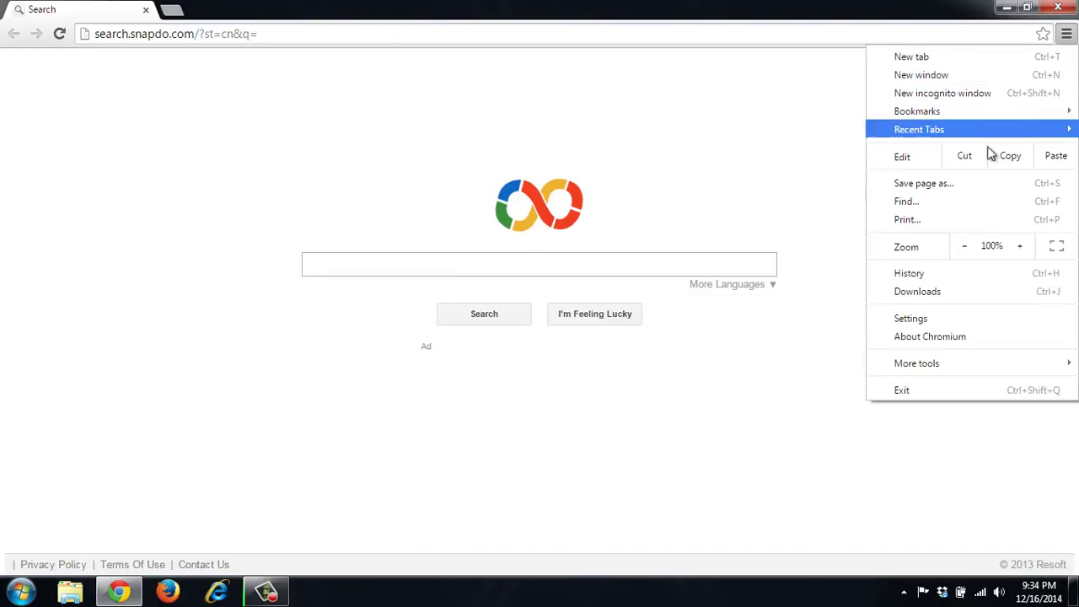
- Set Chromium to open google.com as its startup page, then close the browser
left_click(922, 318)
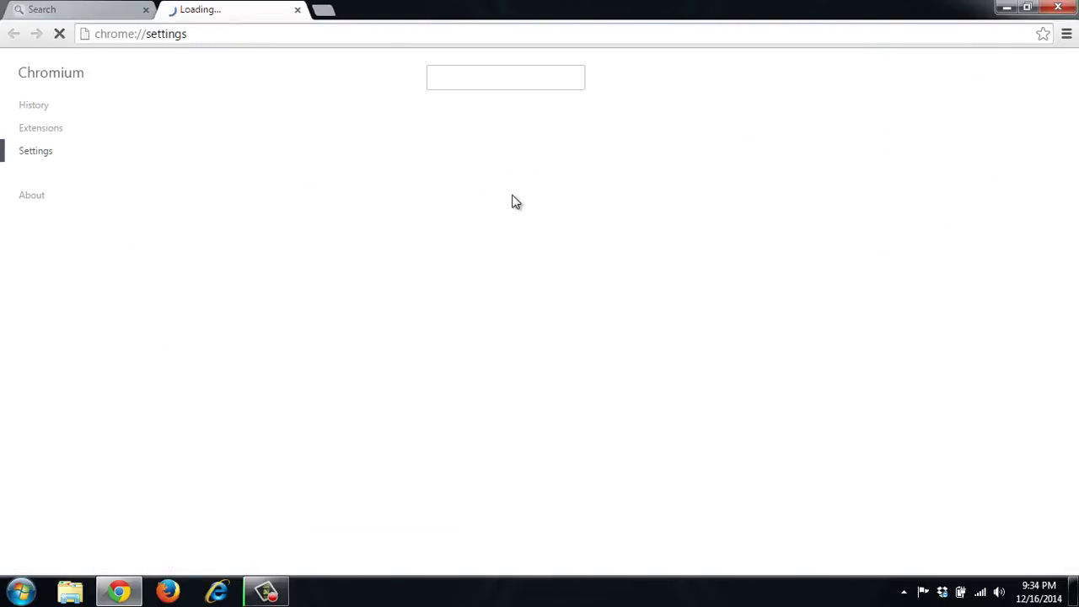
left_click(143, 195)
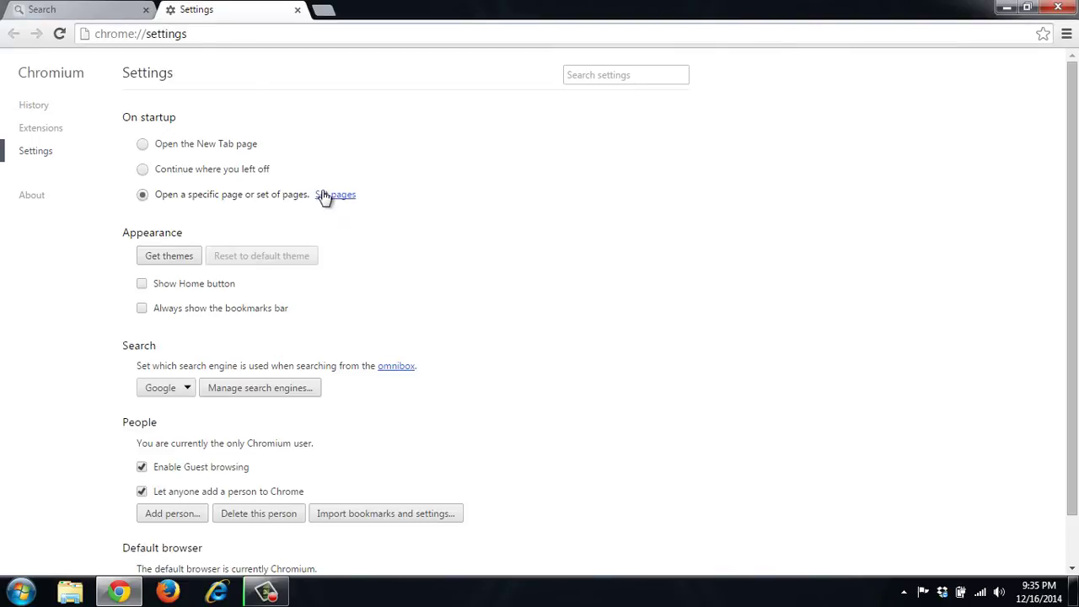
left_click(327, 195)
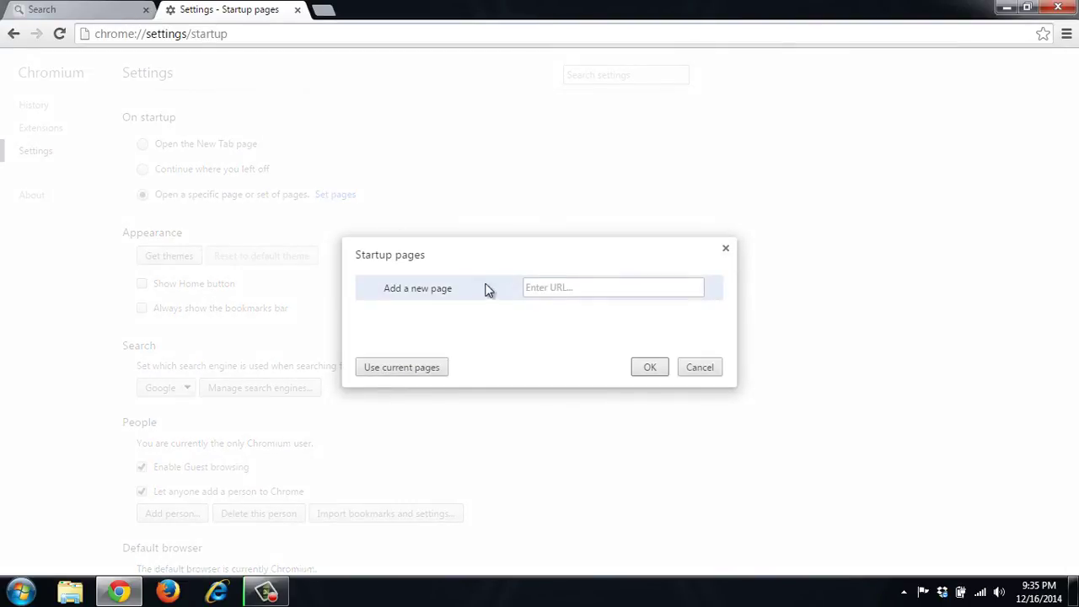
left_click(553, 289)
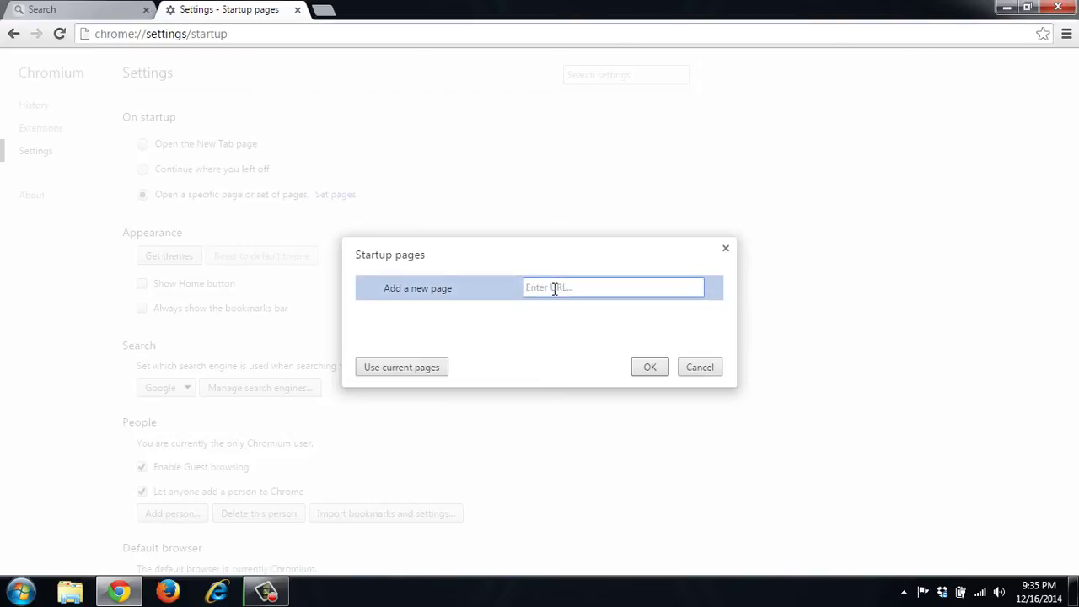
type("google.com")
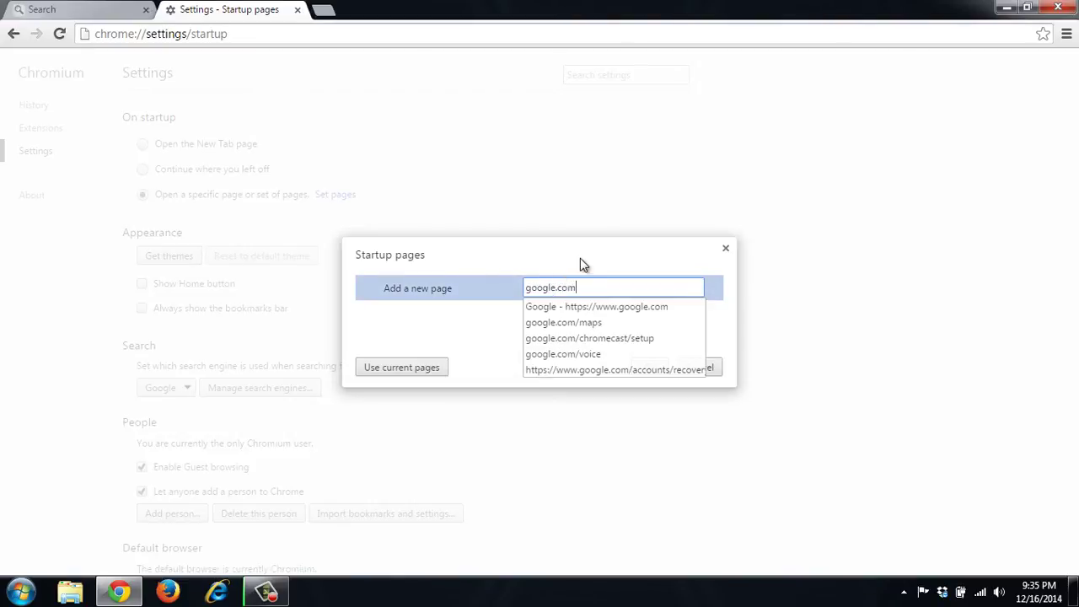
key("Return")
left_click(657, 377)
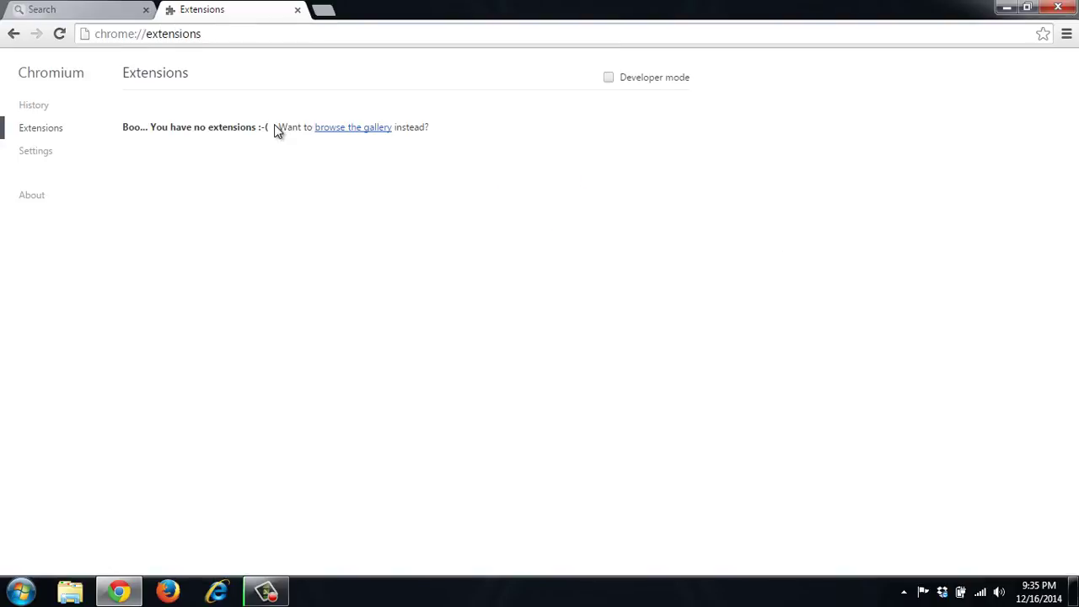
left_click(122, 11)
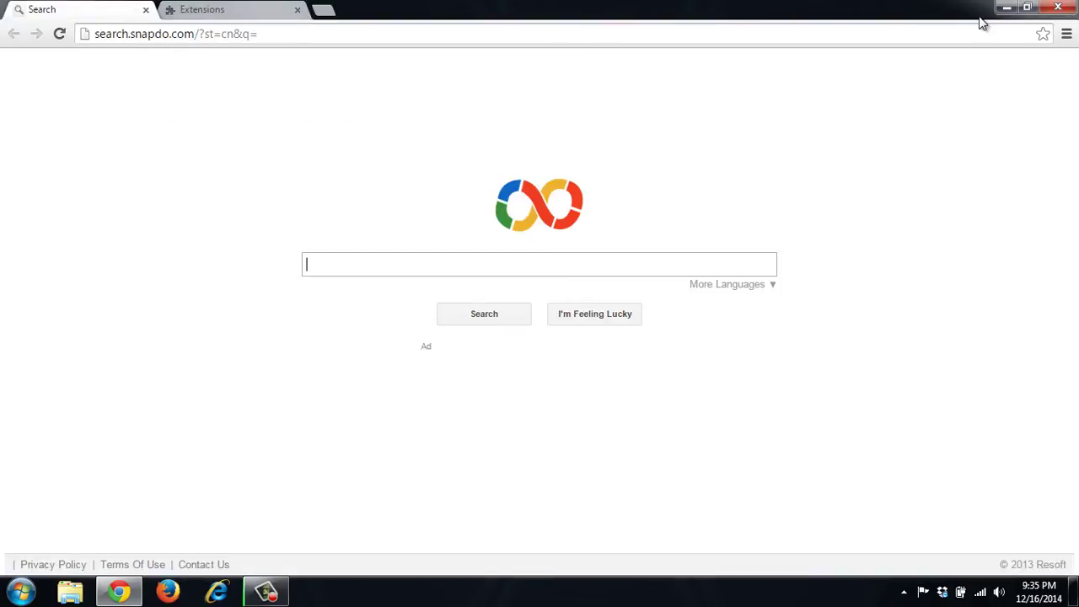
left_click(1059, 8)
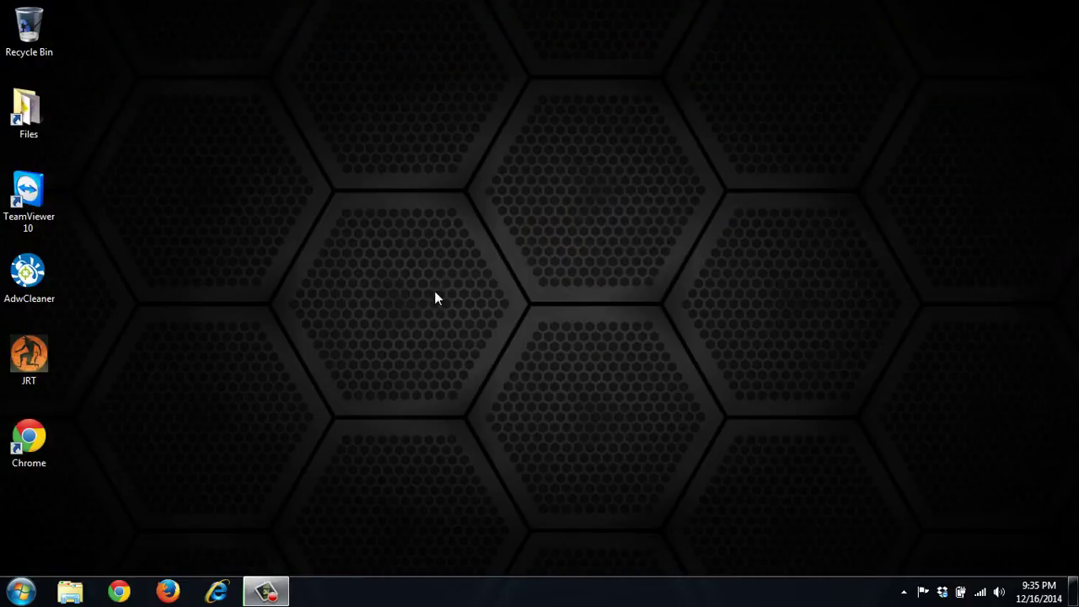
- Launch Firefox and set its home page to google.com in Options, keeping the home page at startup
left_click(178, 594)
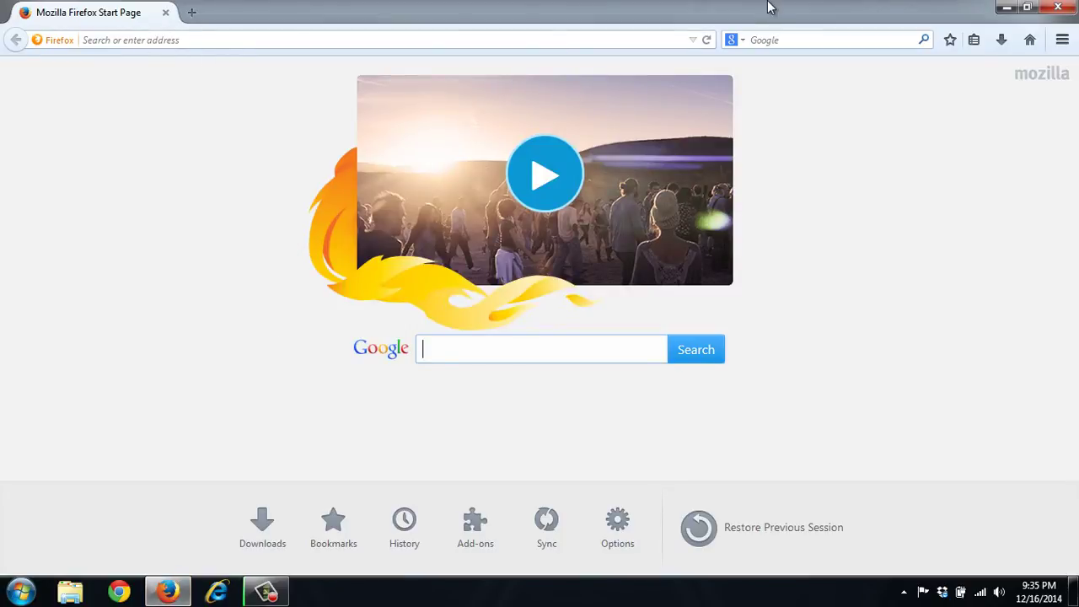
left_click(1061, 43)
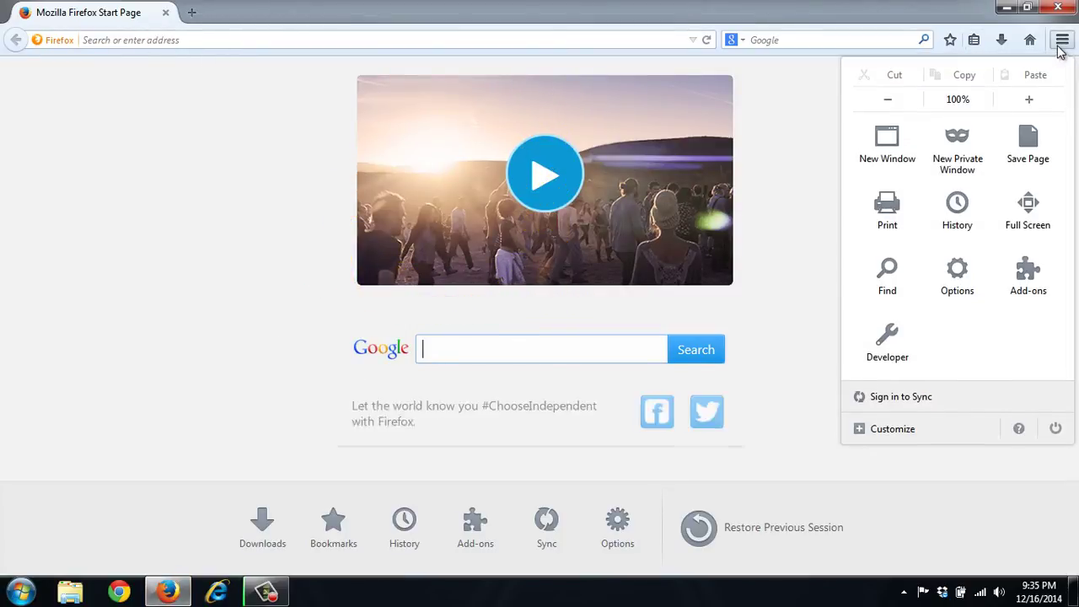
left_click(962, 268)
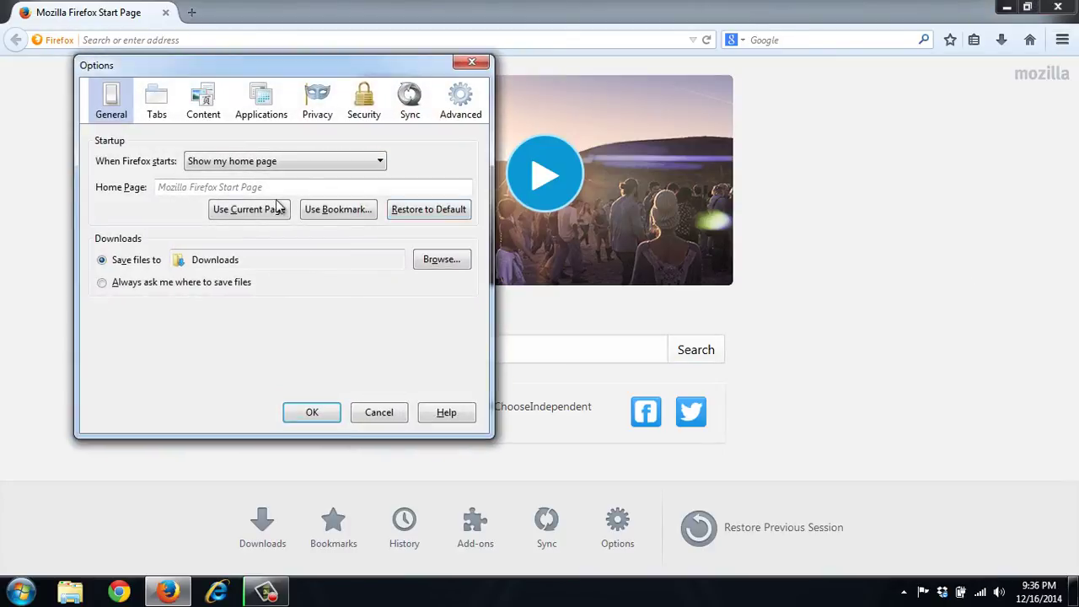
left_click(246, 162)
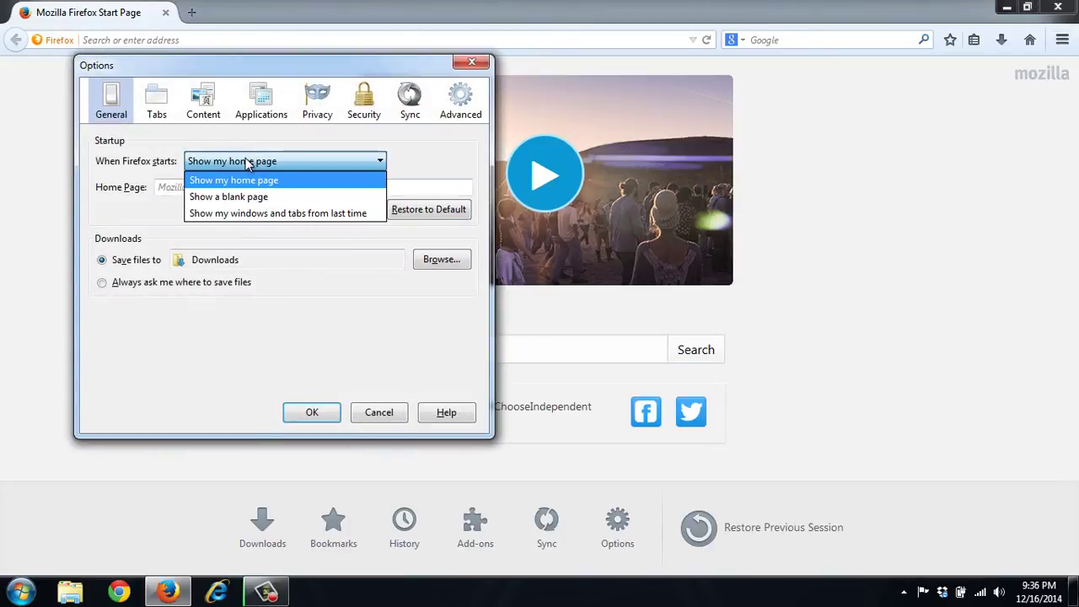
left_click(248, 161)
left_click(220, 181)
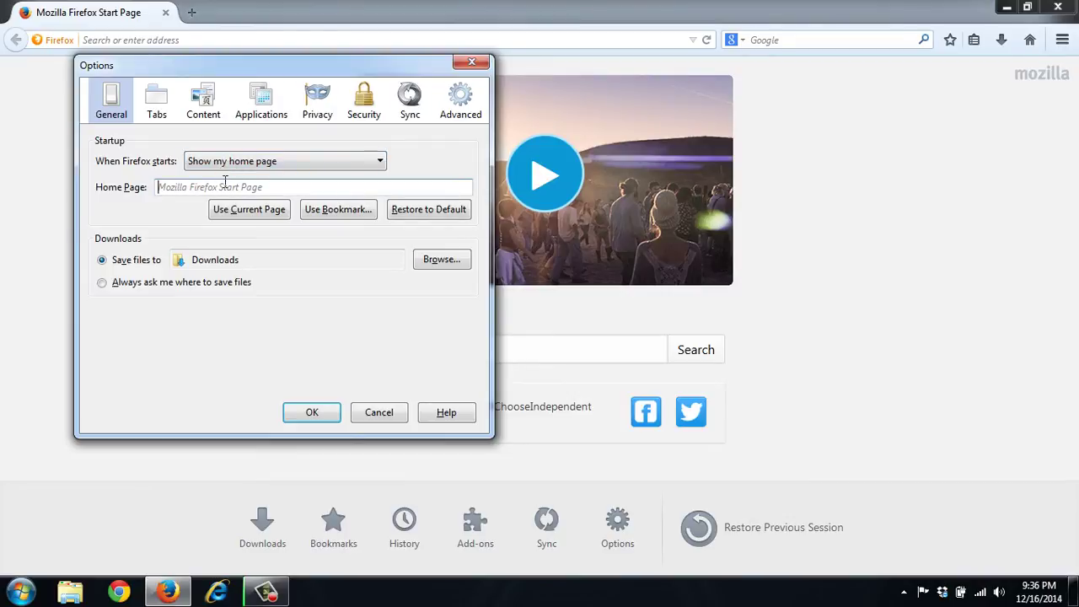
type("google.com")
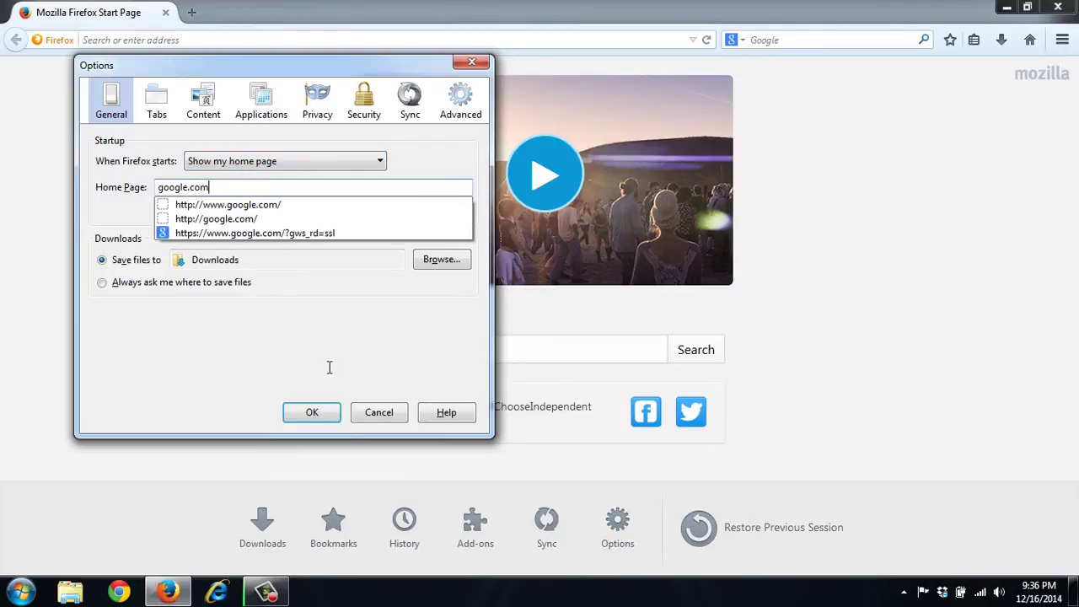
left_click(319, 406)
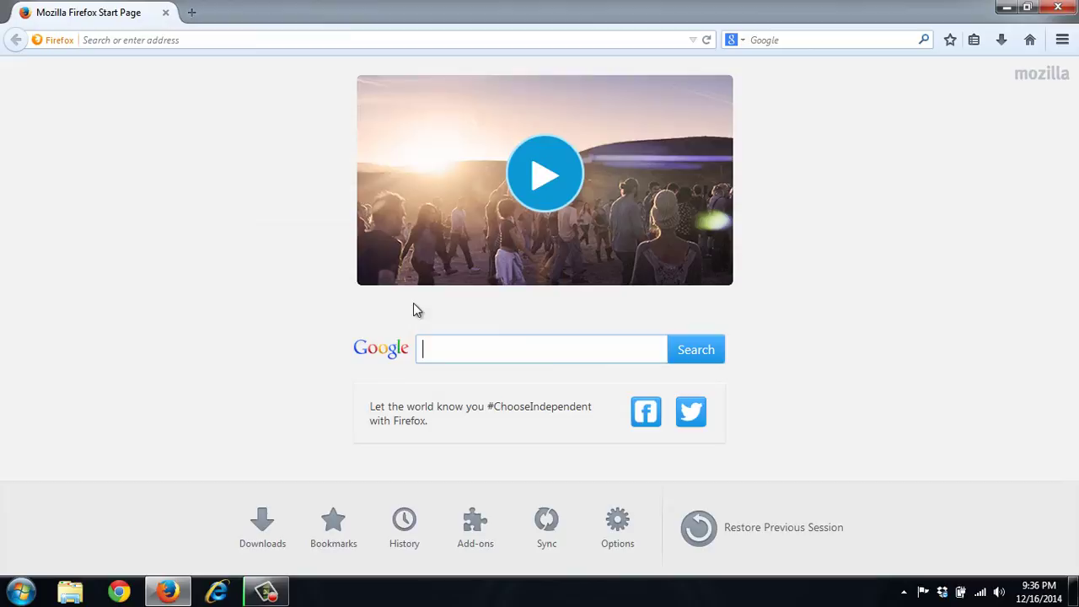
- Check Firefox's Services add-ons, then confirm the search engine list holding only Google
left_click(1063, 40)
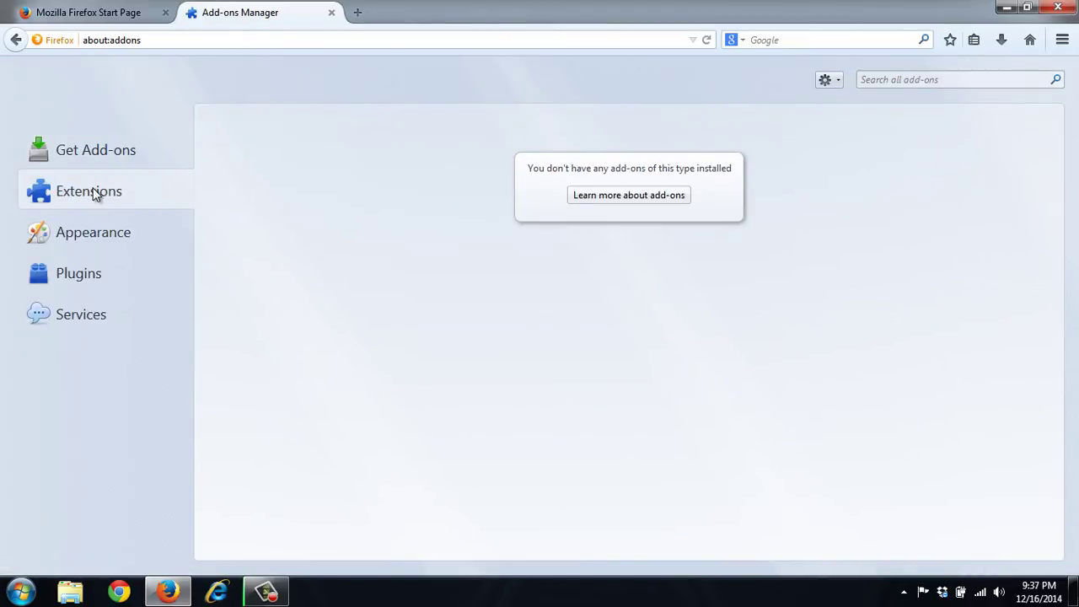
left_click(79, 315)
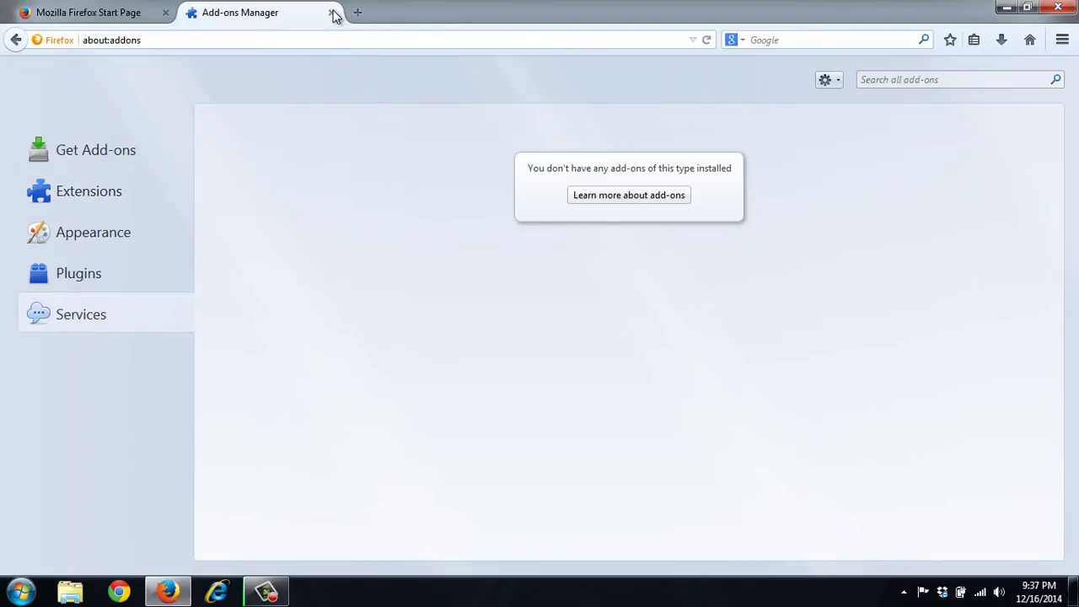
left_click(333, 13)
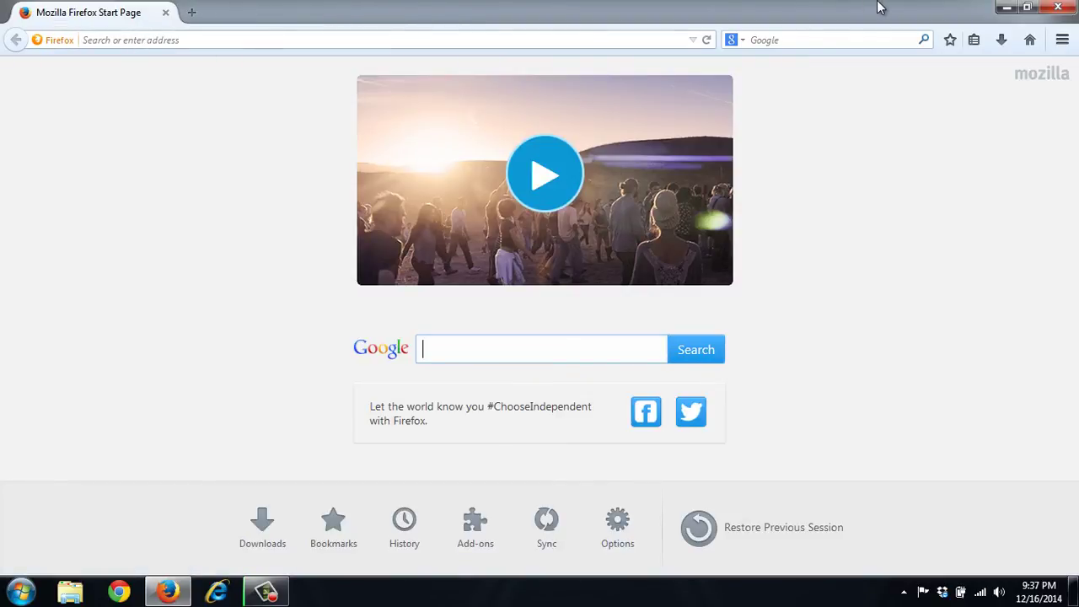
left_click(744, 42)
left_click(758, 82)
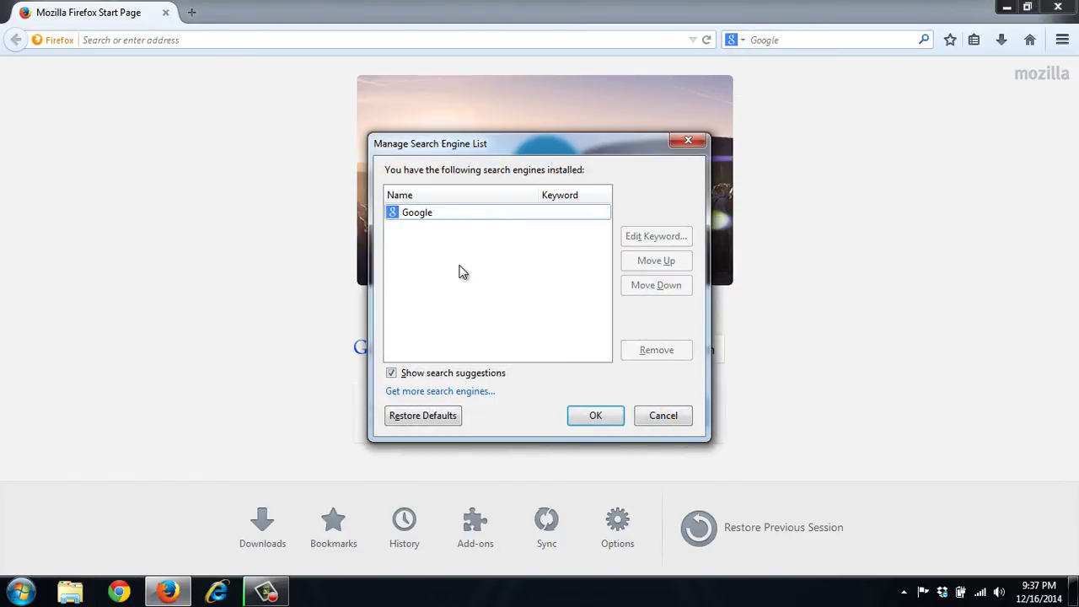
left_click(594, 415)
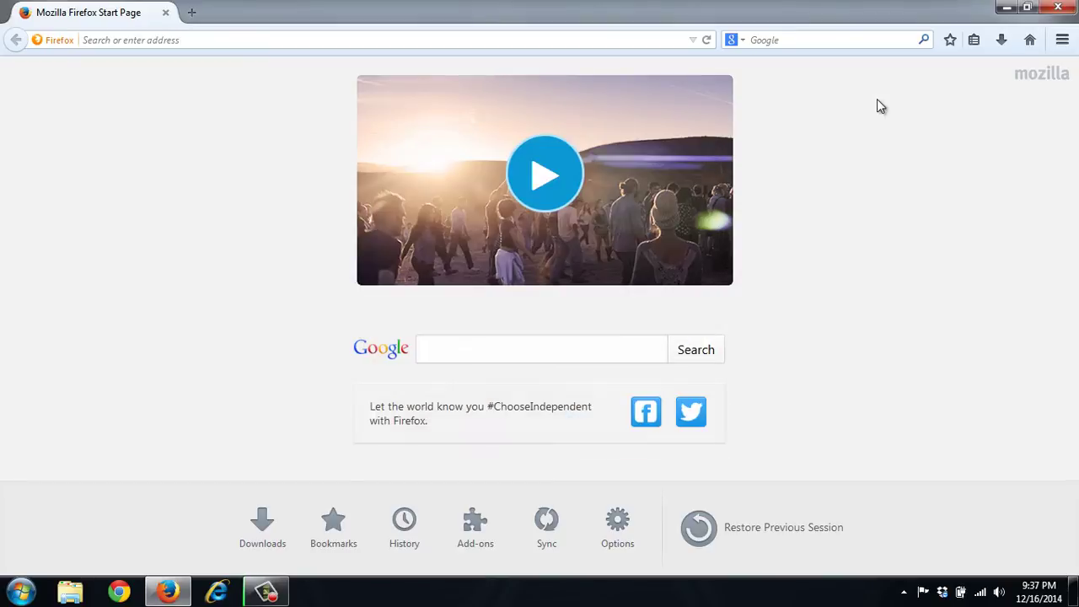
- Restart Firefox to verify it opens on google.com, then close it
left_click(1058, 7)
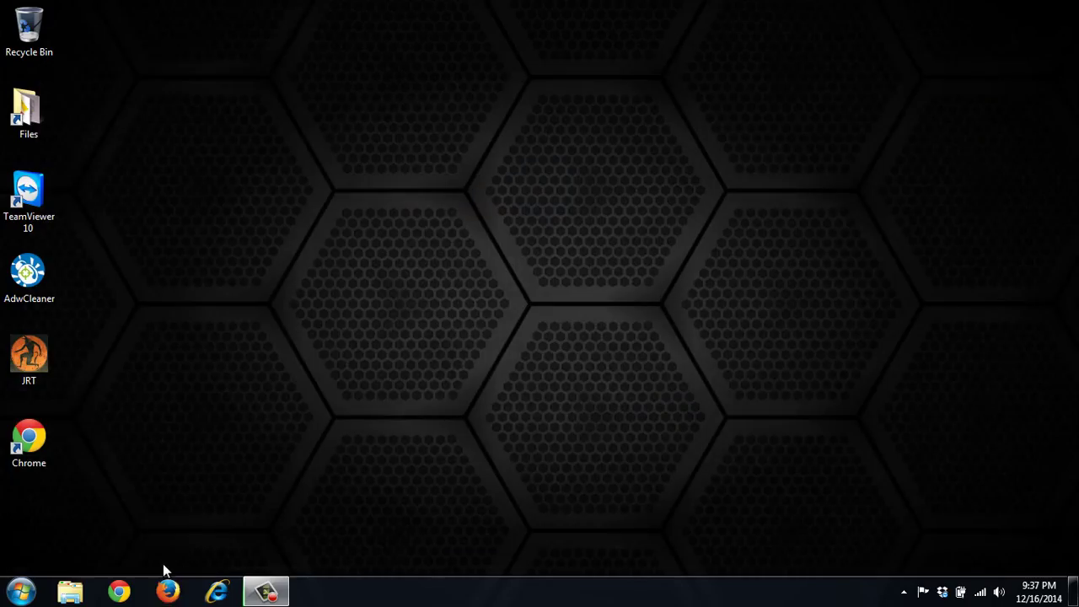
left_click(167, 591)
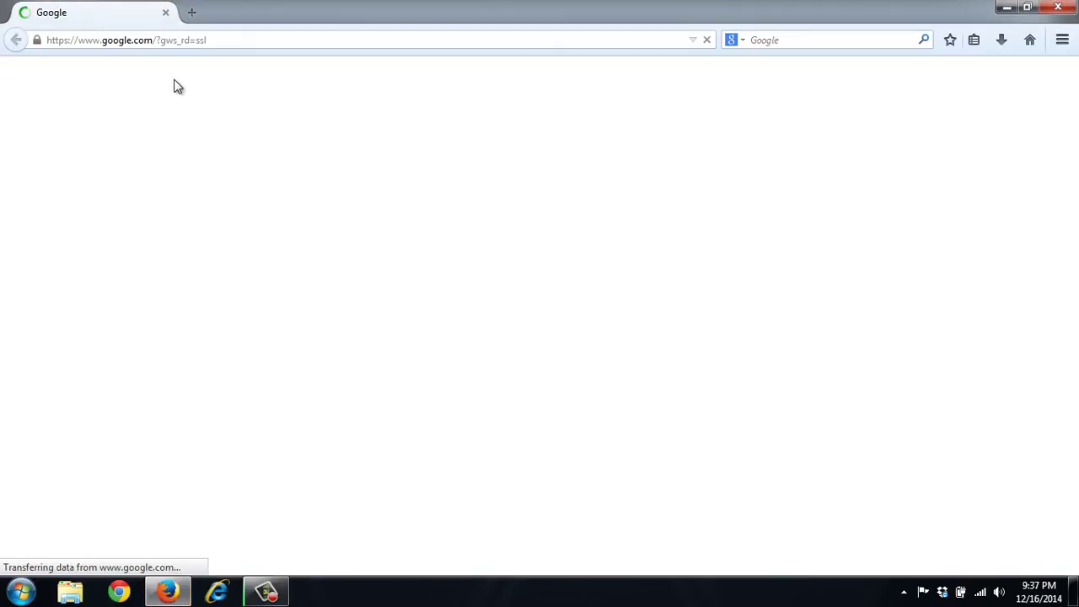
left_click(1058, 7)
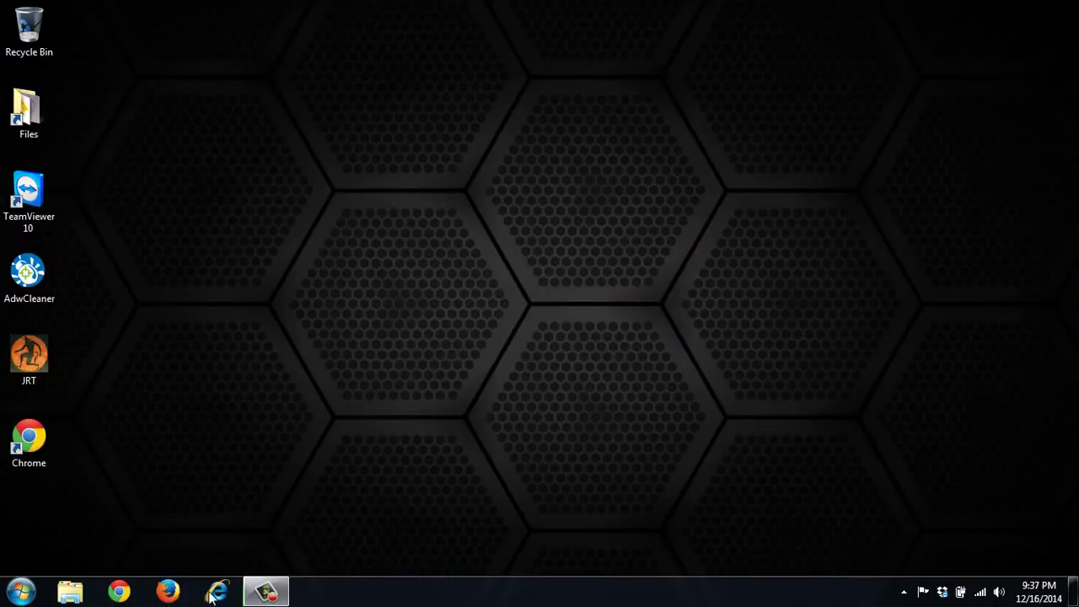
- Open Internet Explorer and replace its Internet Options home page with google.com
left_click(213, 594)
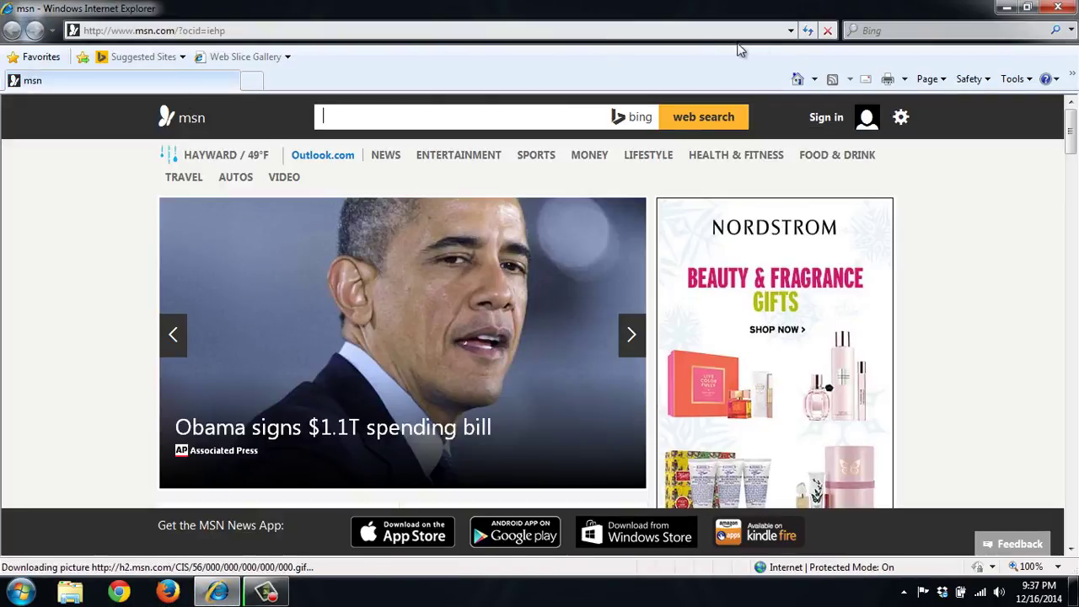
left_click(1027, 80)
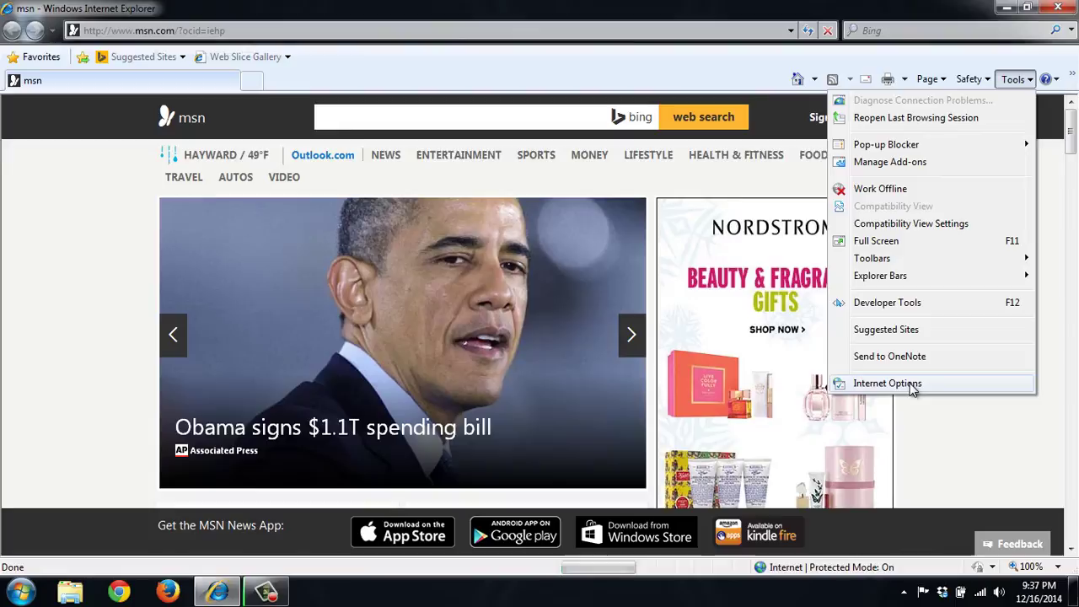
left_click(911, 385)
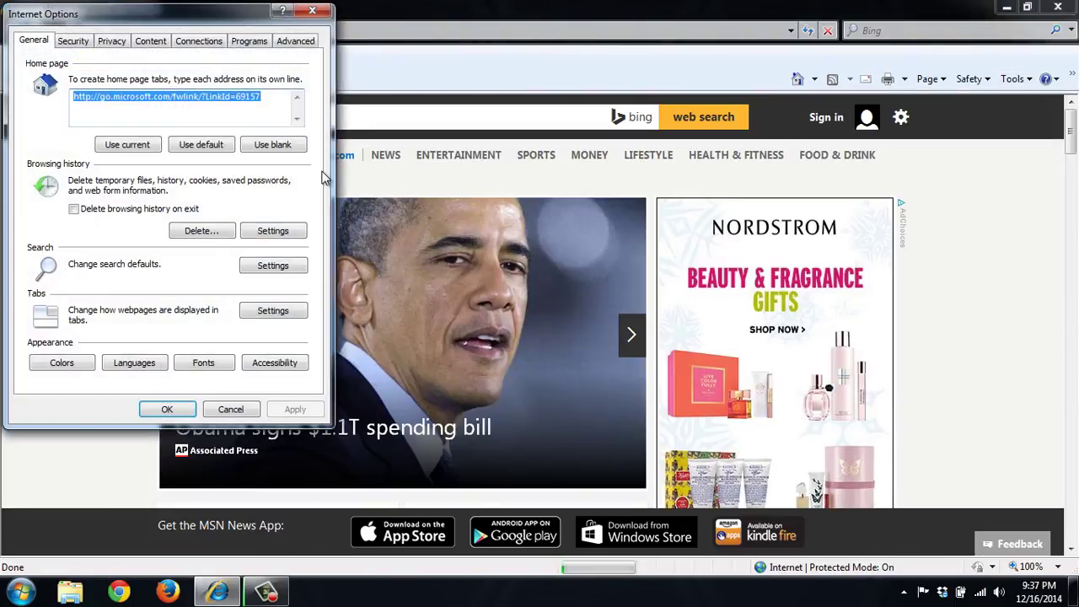
type("google.com")
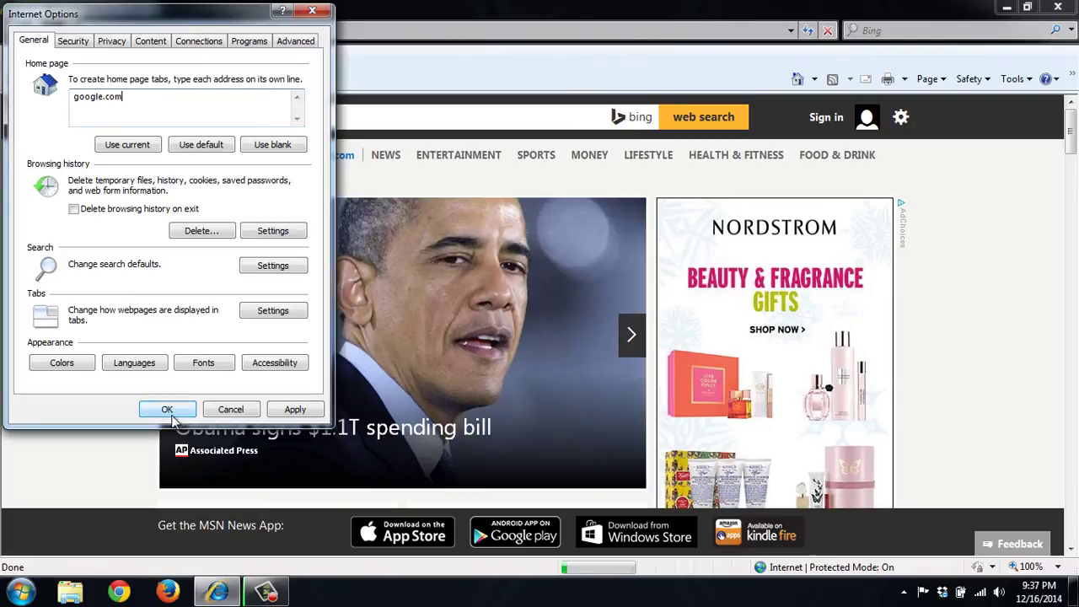
left_click(168, 410)
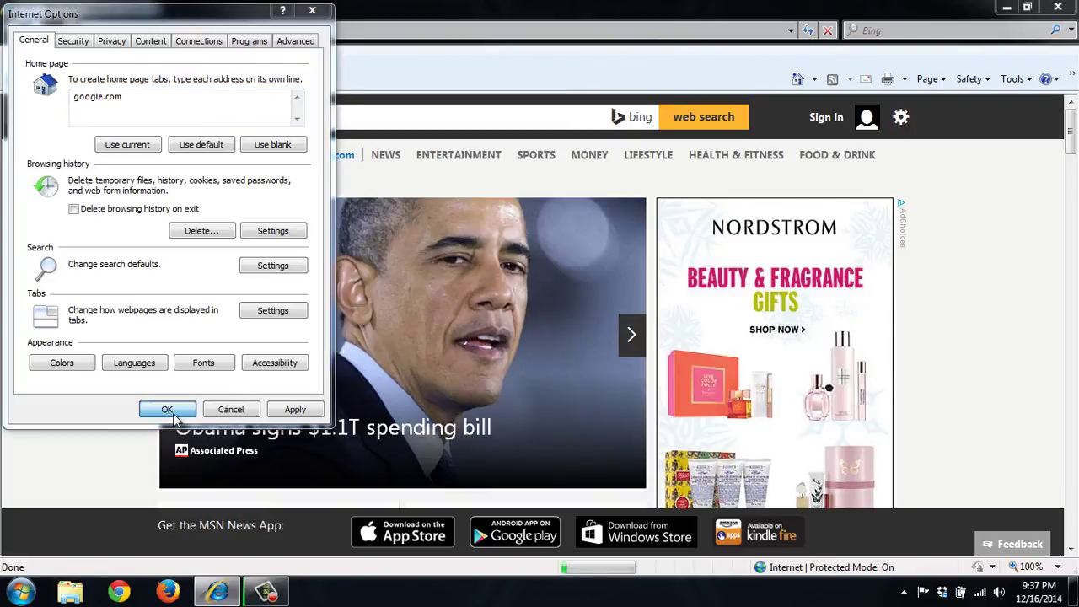
- Review IE's search providers, toolbars and extensions, accelerators and InPrivate Filtering lists, then close the manager
left_click(1072, 32)
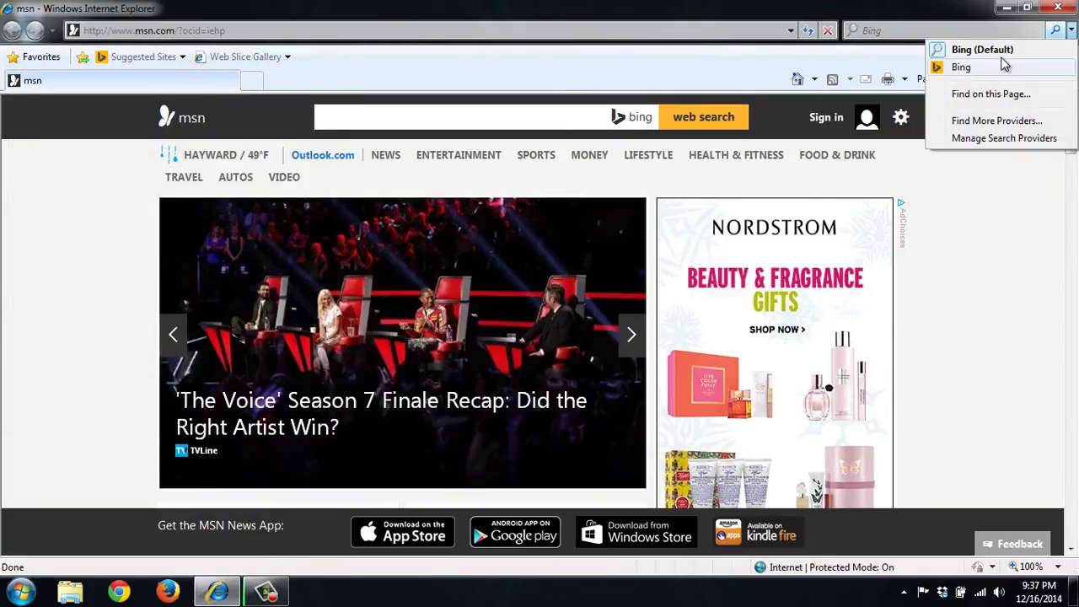
left_click(1005, 138)
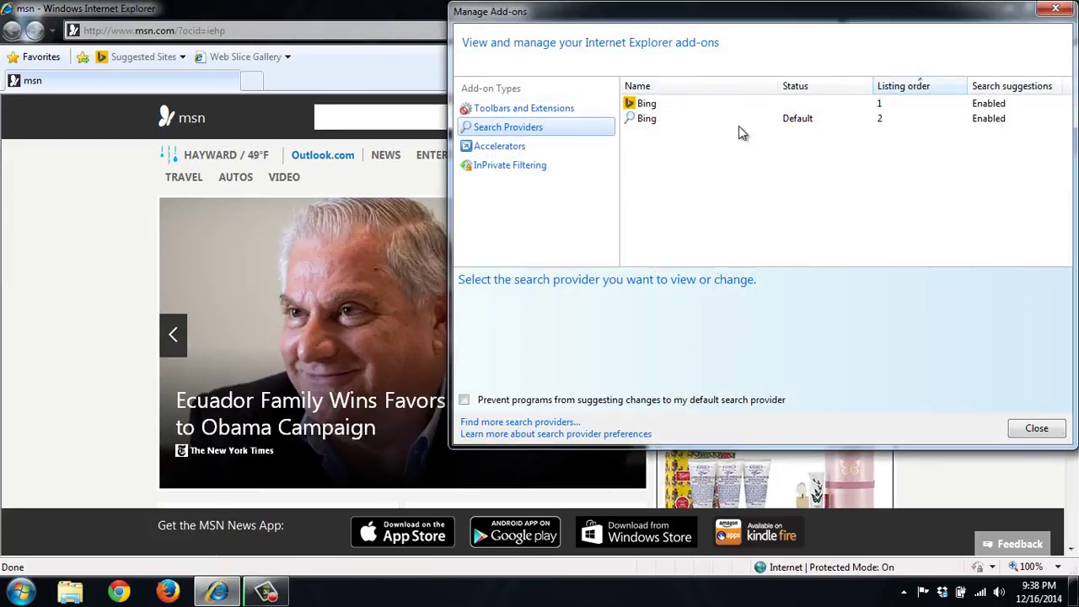
left_click(542, 115)
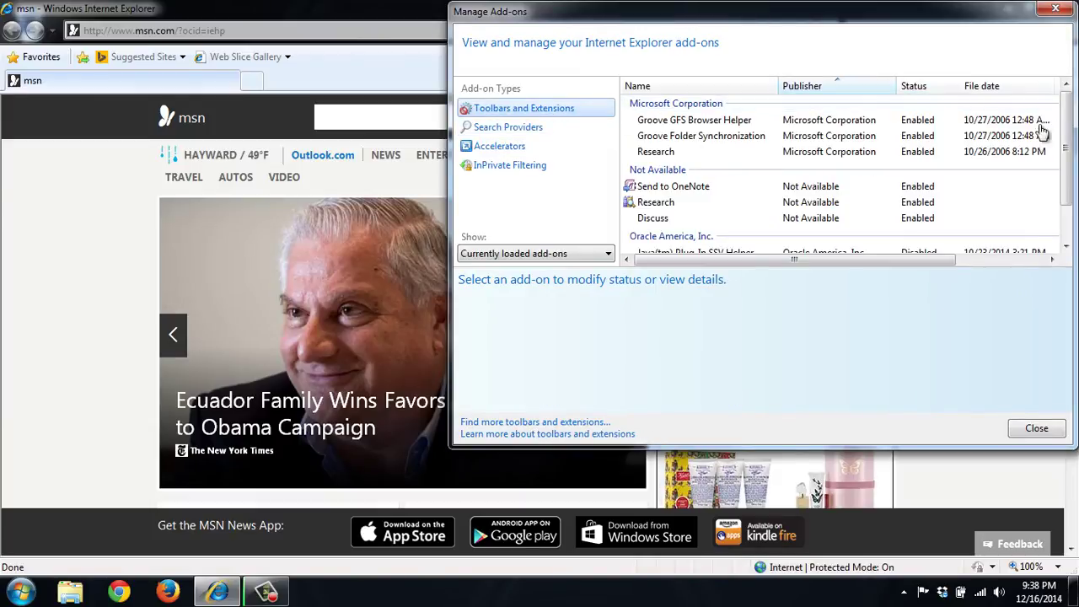
left_click_drag(1068, 130, 1067, 164)
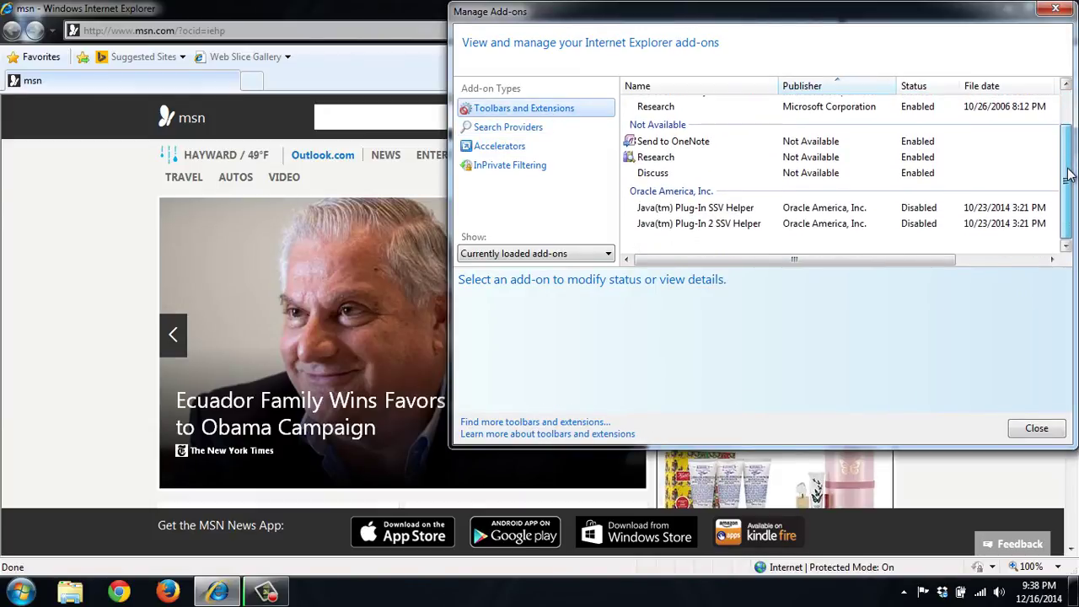
left_click(525, 145)
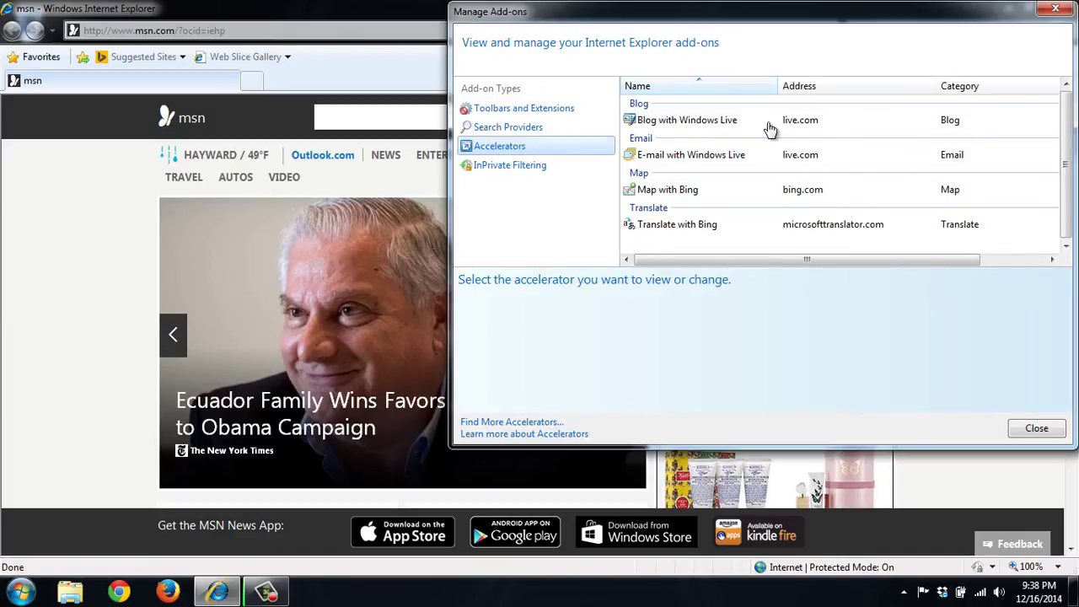
left_click(597, 166)
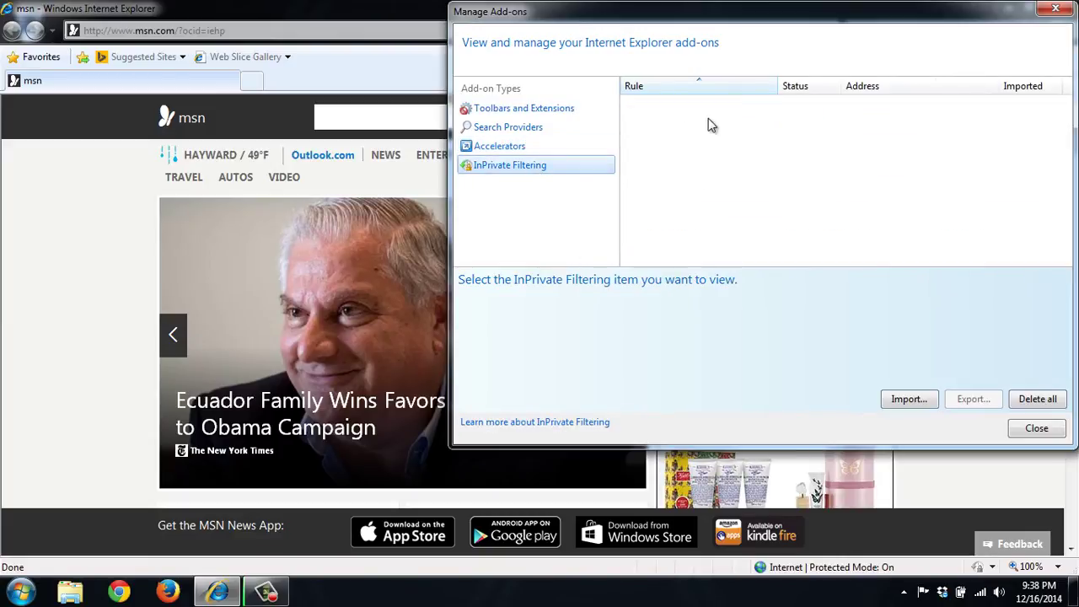
left_click(1039, 430)
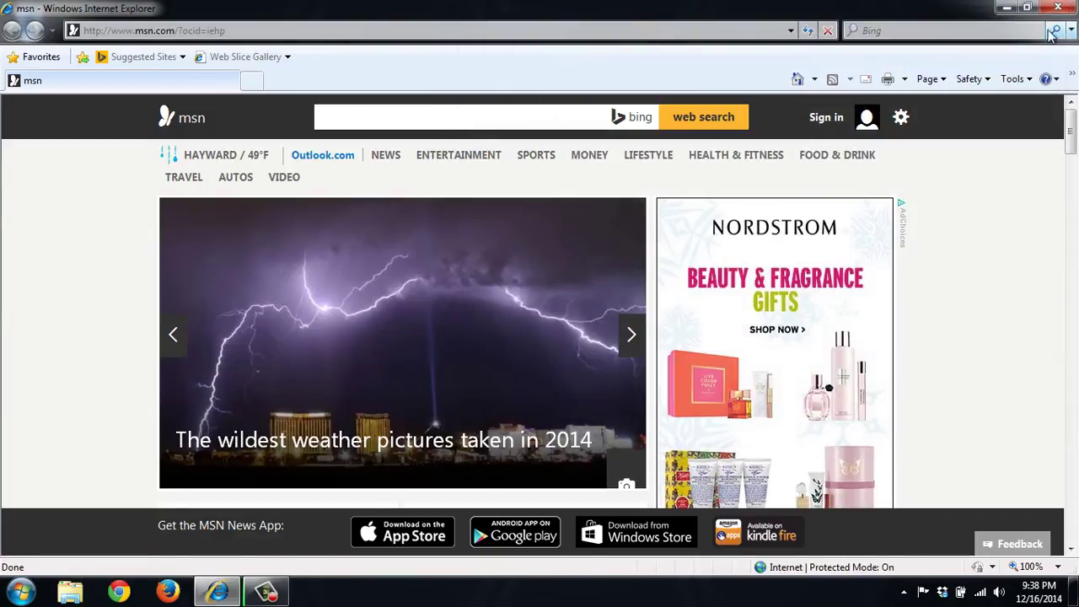
- Restart Internet Explorer to verify it opens on Google, then close it
left_click(1058, 10)
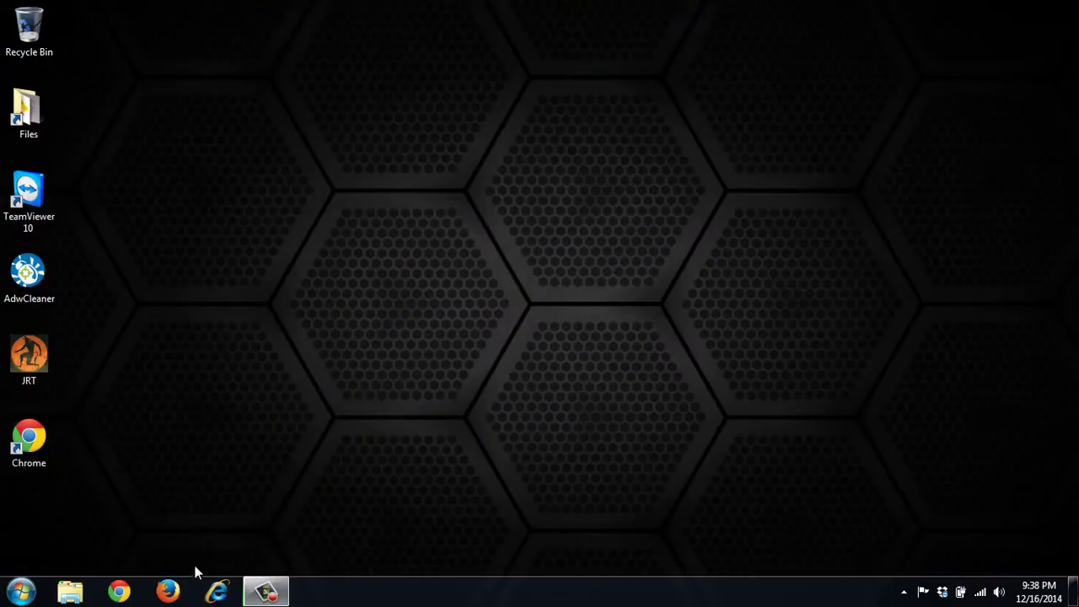
left_click(226, 591)
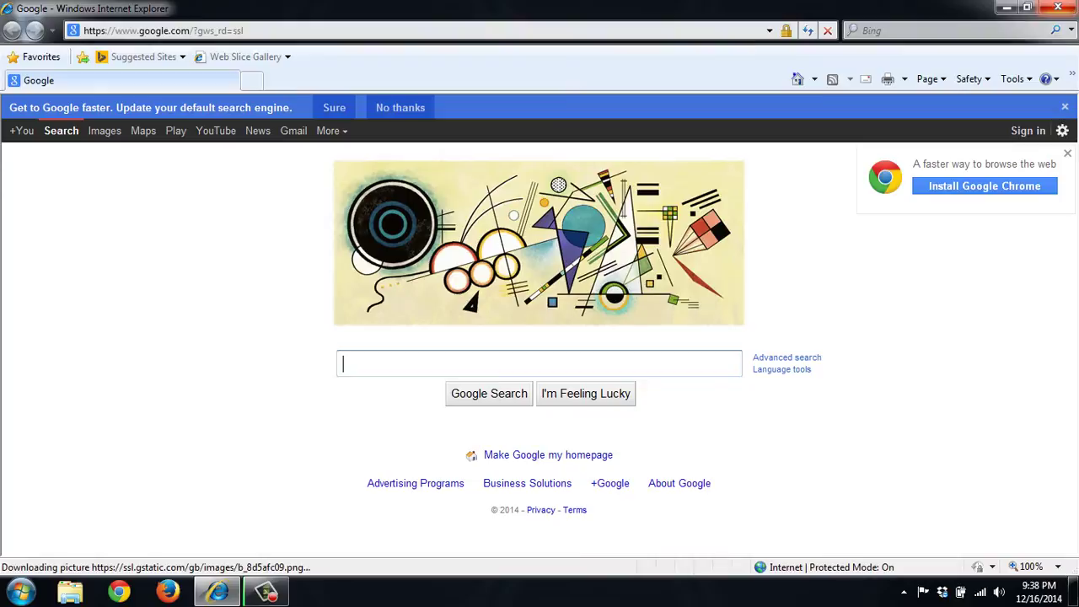
left_click(1065, 7)
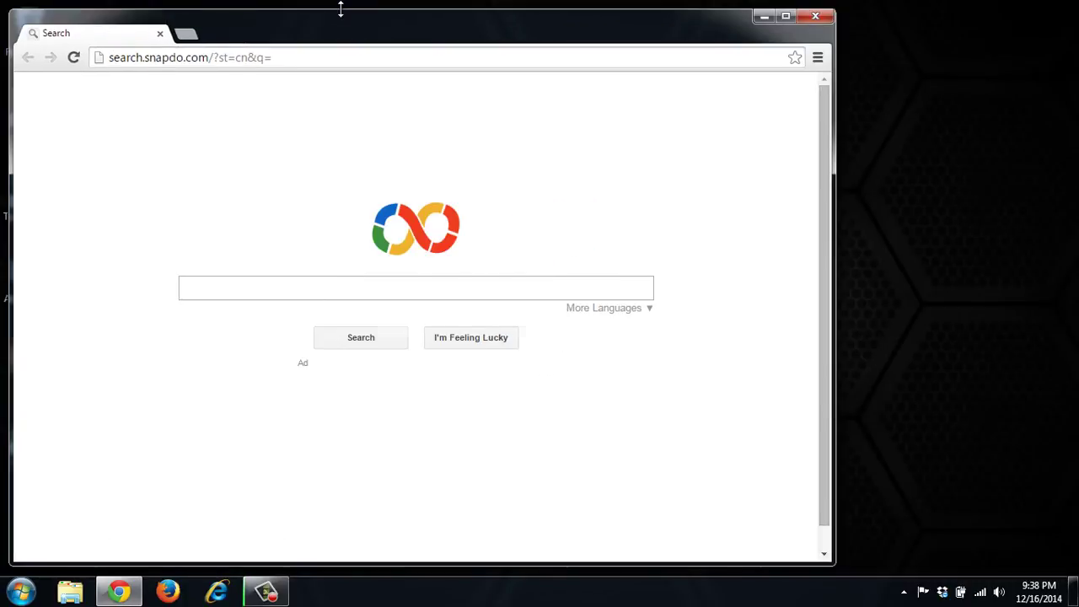
- Check Chromium's startup and search engine settings, which list Google, then close Chromium
left_click_drag(337, 23, 483, 15)
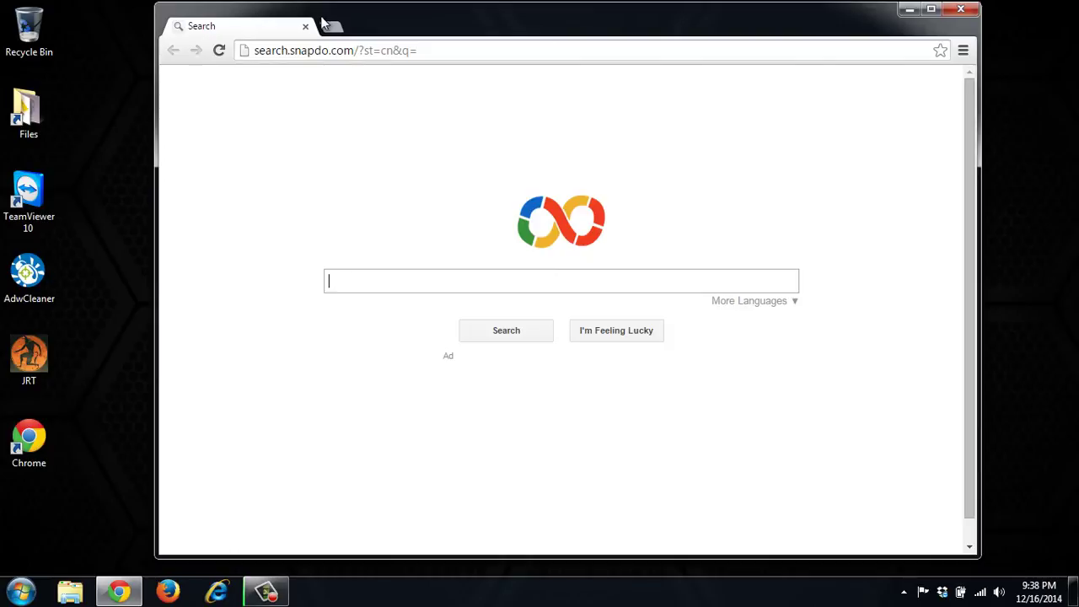
left_click(961, 54)
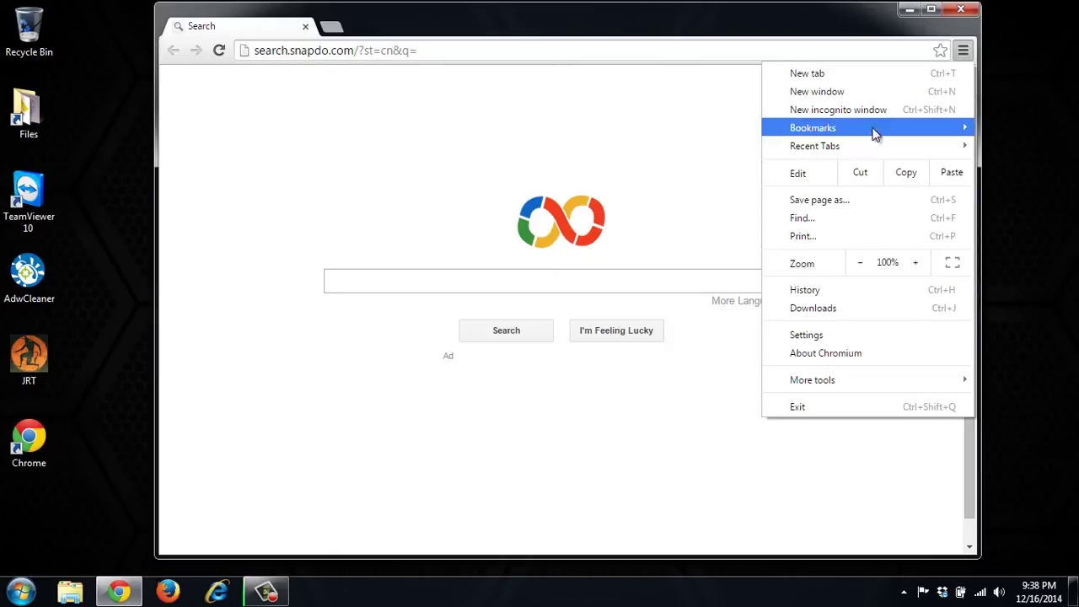
left_click(815, 336)
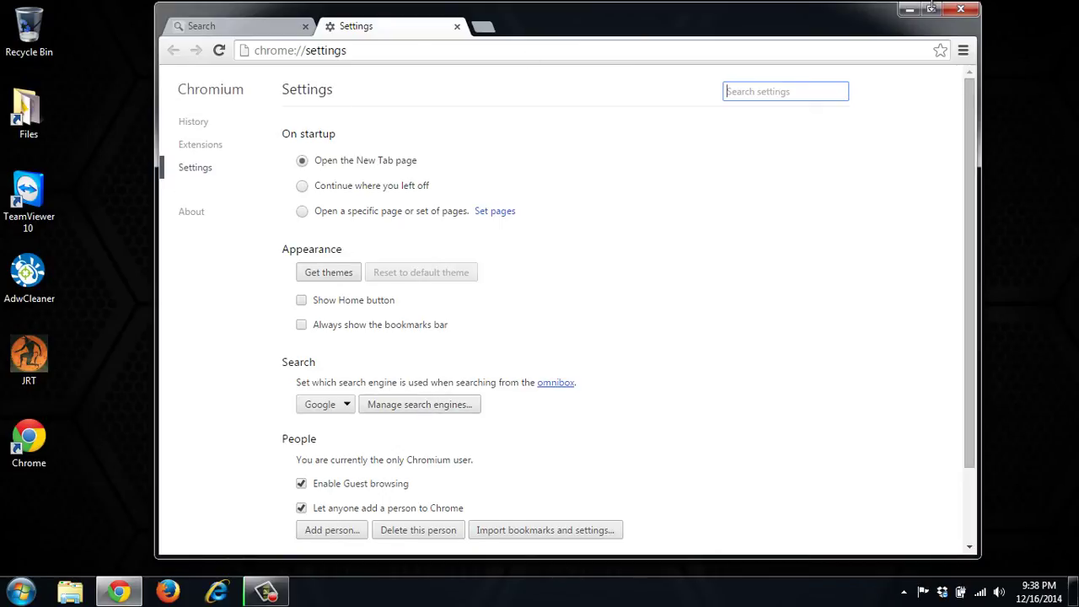
left_click(960, 9)
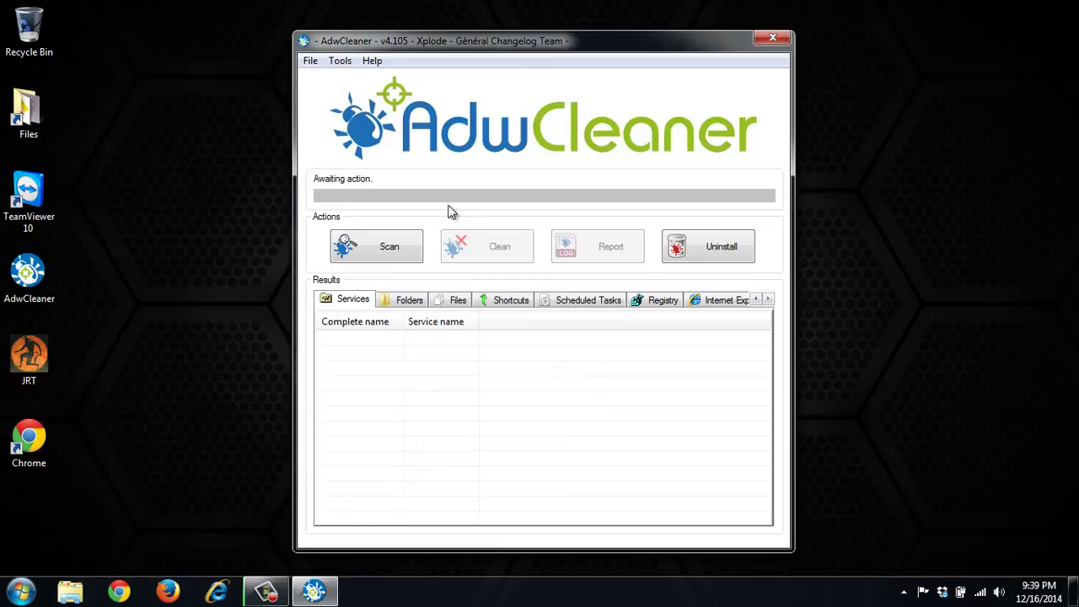
- Widen and reposition AdwCleaner, run a scan, and view the Chrome results
left_click_drag(296, 159, 136, 159)
left_click_drag(455, 40, 509, 27)
left_click(312, 226)
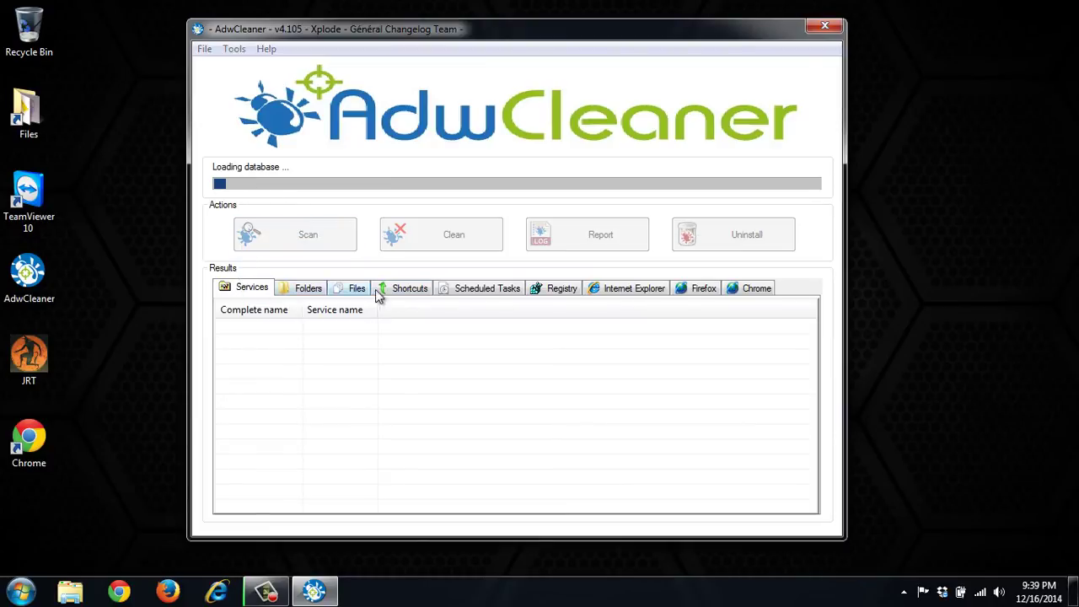
left_click(733, 288)
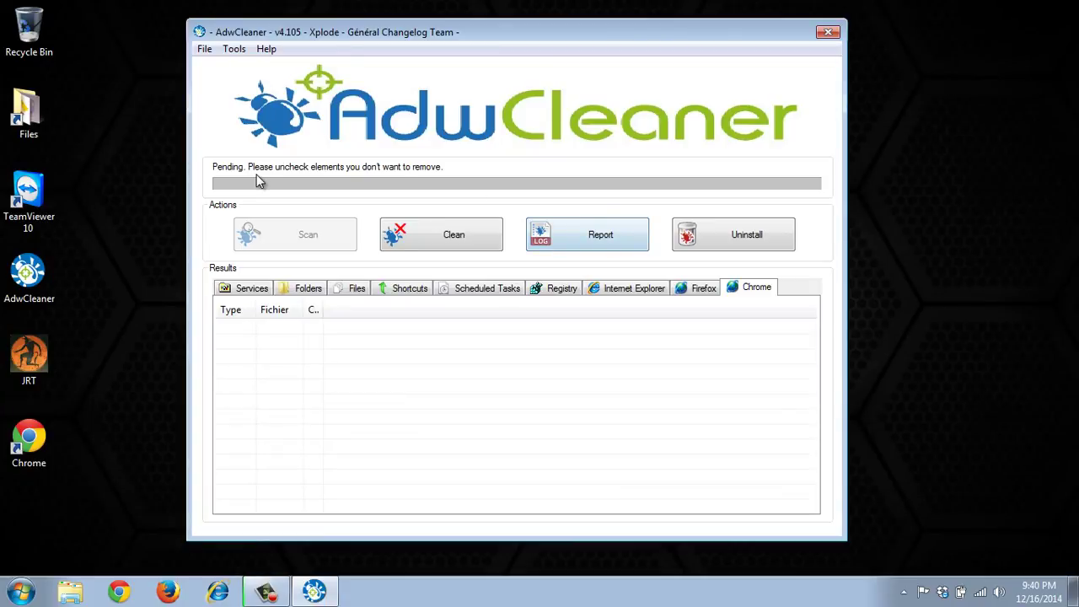
- Browse the Services, Folders and Shortcuts results, resizing columns to read the five Snap.Do Chrome.lnk arguments
left_click(246, 295)
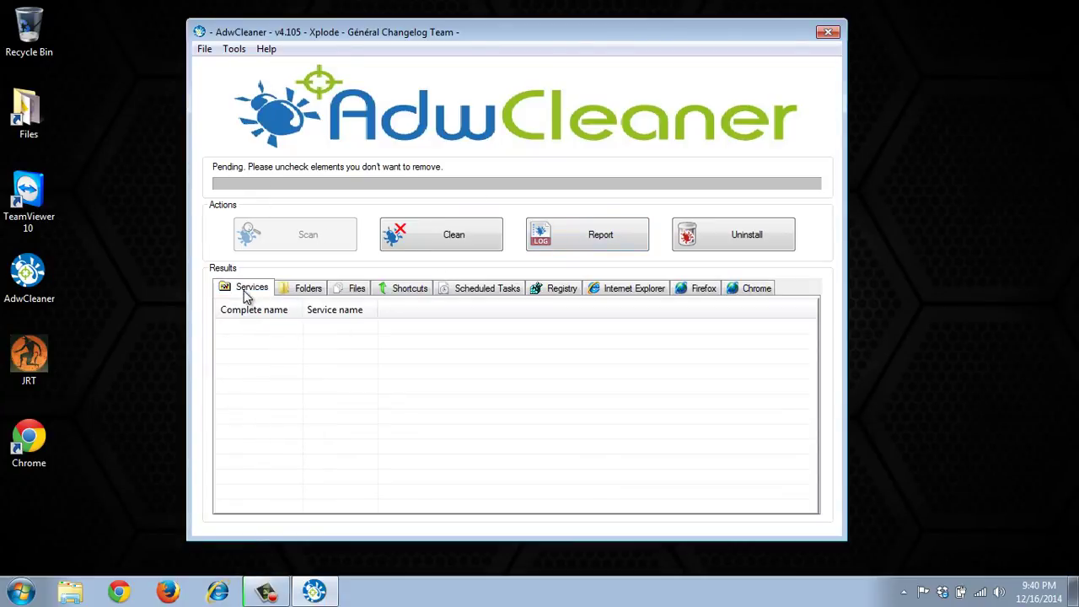
left_click(312, 292)
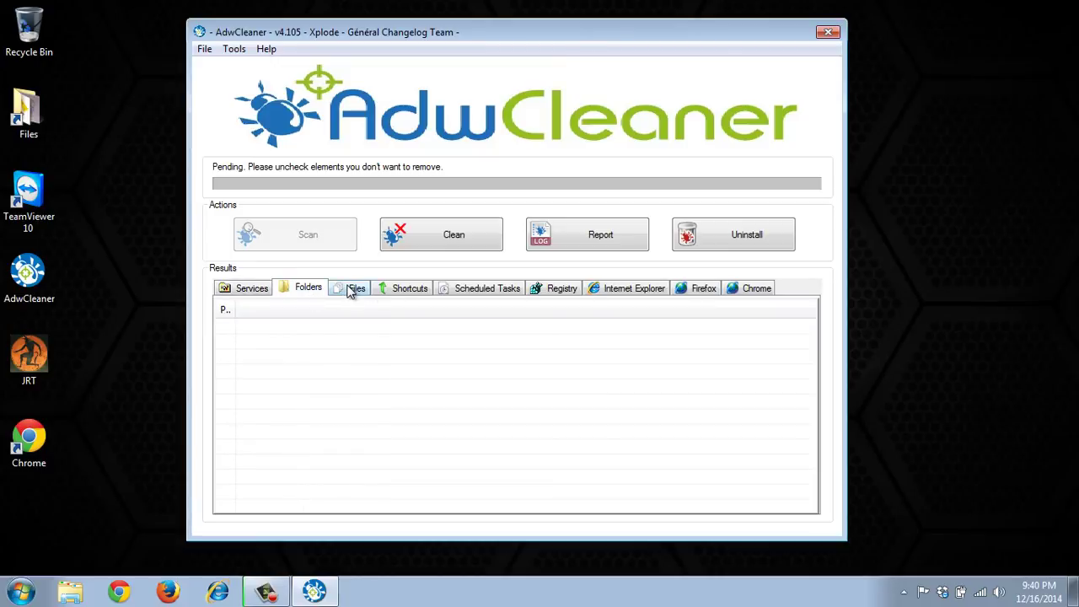
left_click(351, 291)
left_click(384, 291)
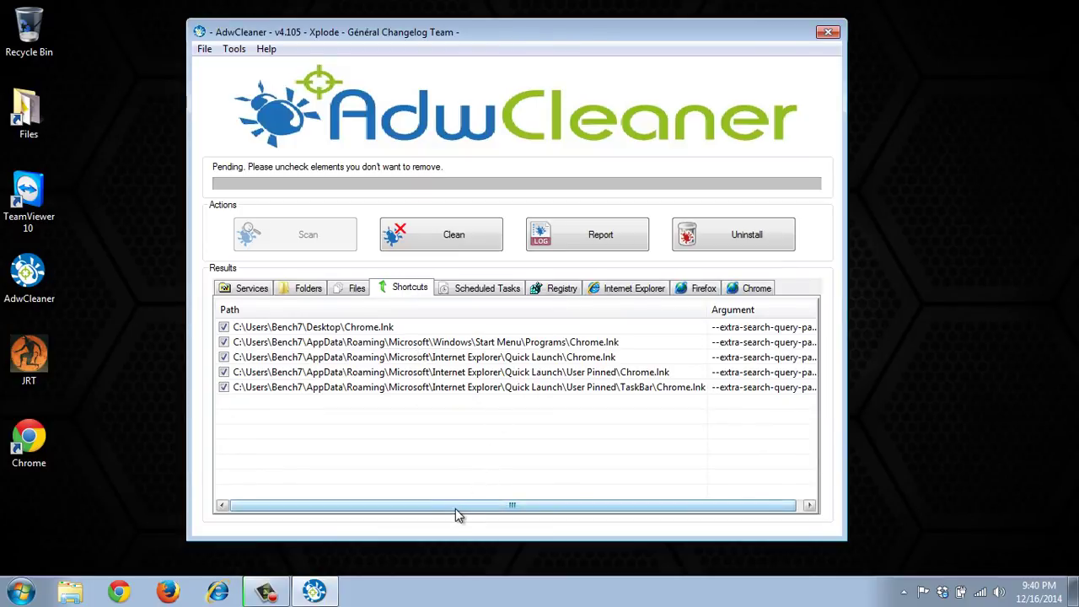
left_click_drag(458, 509, 522, 499)
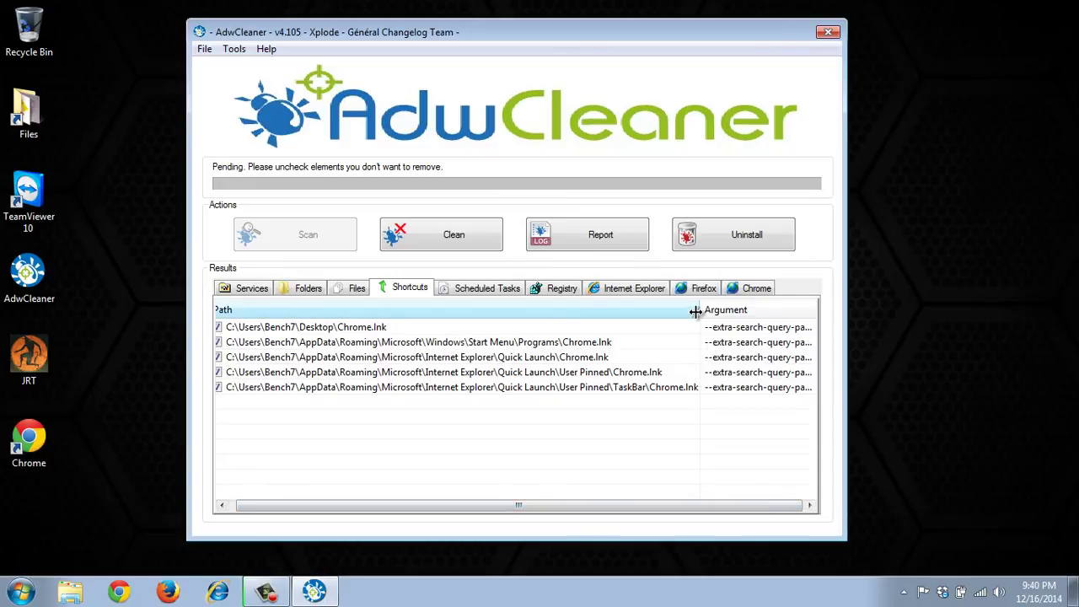
left_click_drag(701, 309, 631, 309)
left_click_drag(751, 308, 843, 304)
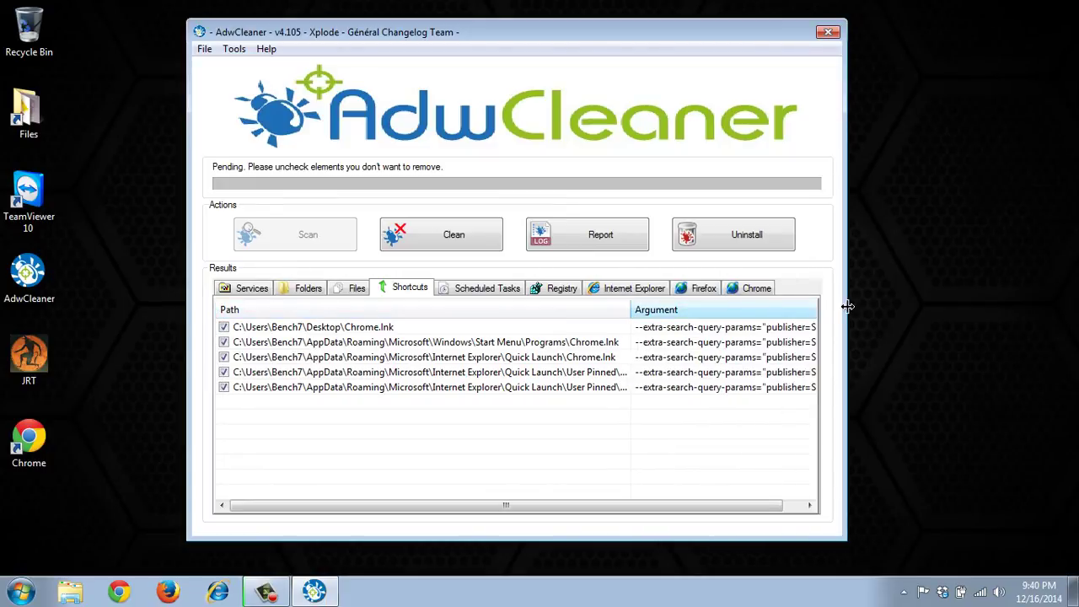
left_click_drag(747, 506, 775, 506)
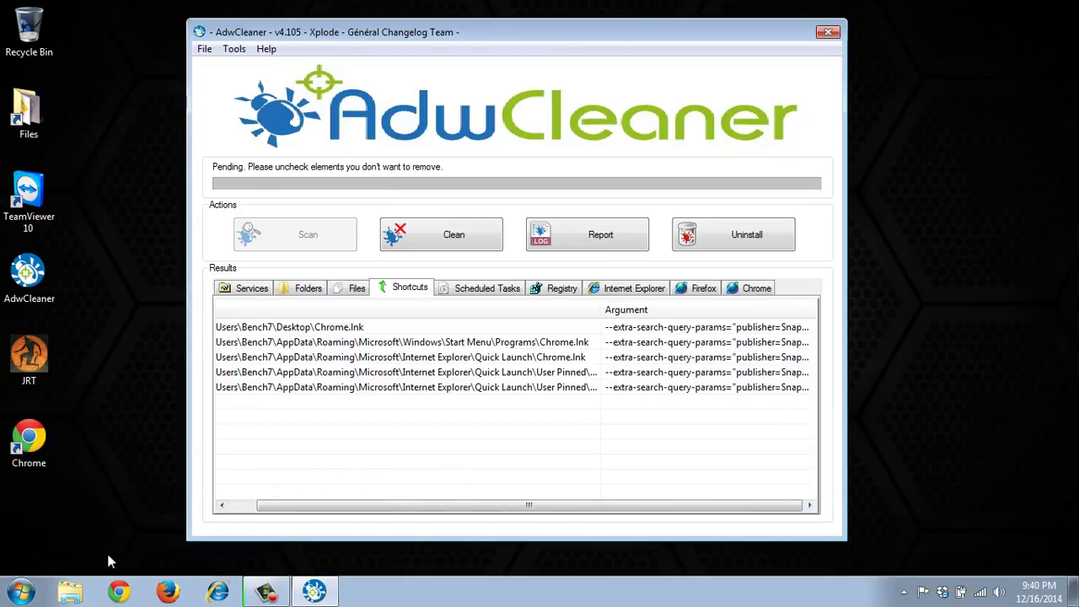
left_click(42, 447)
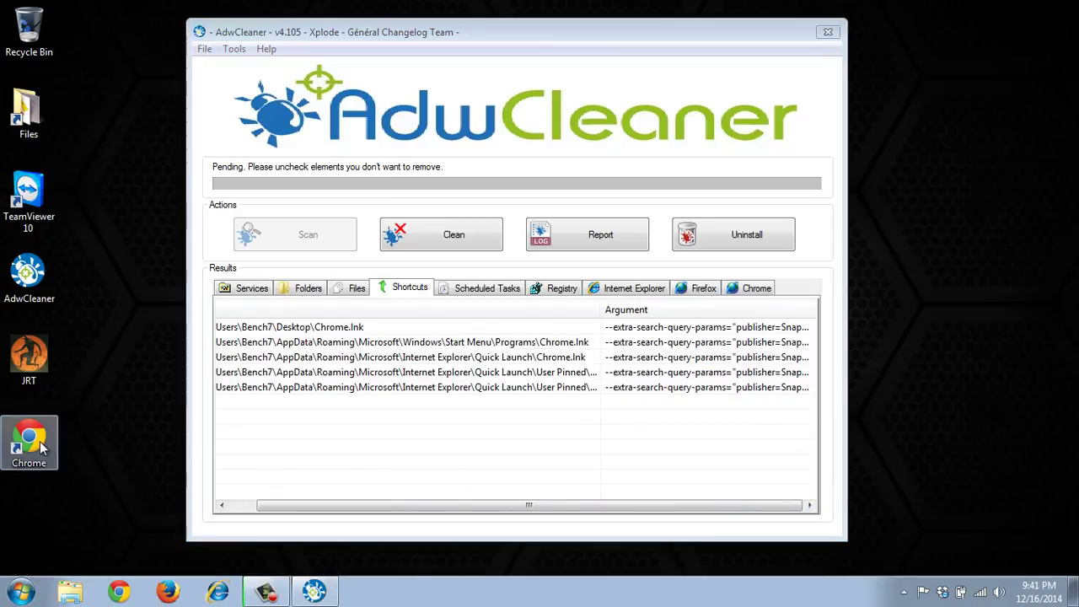
right_click(42, 447)
left_click(73, 440)
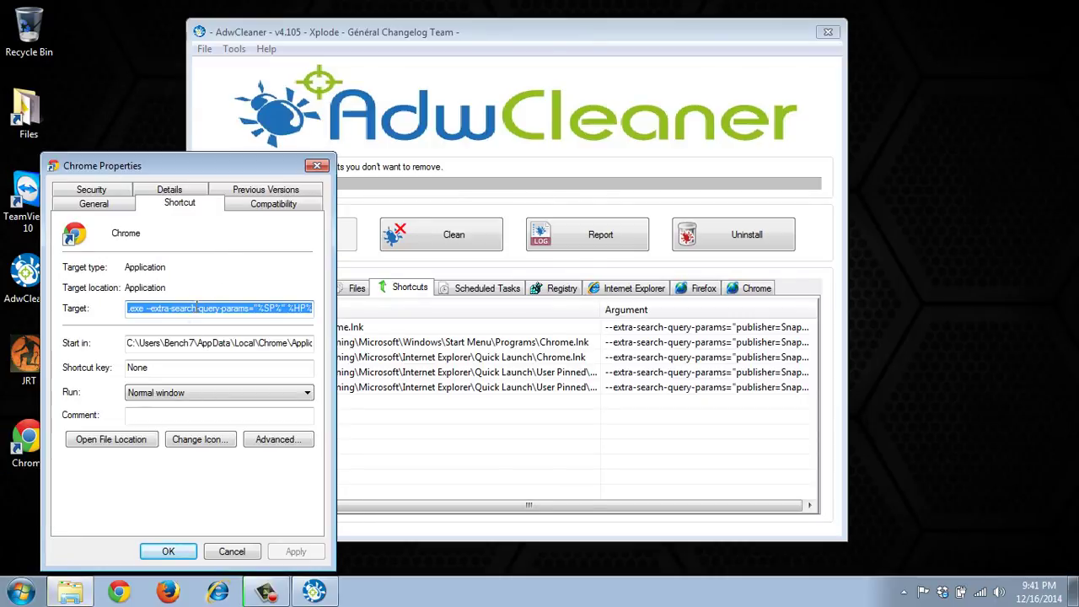
left_click_drag(198, 307, 298, 299)
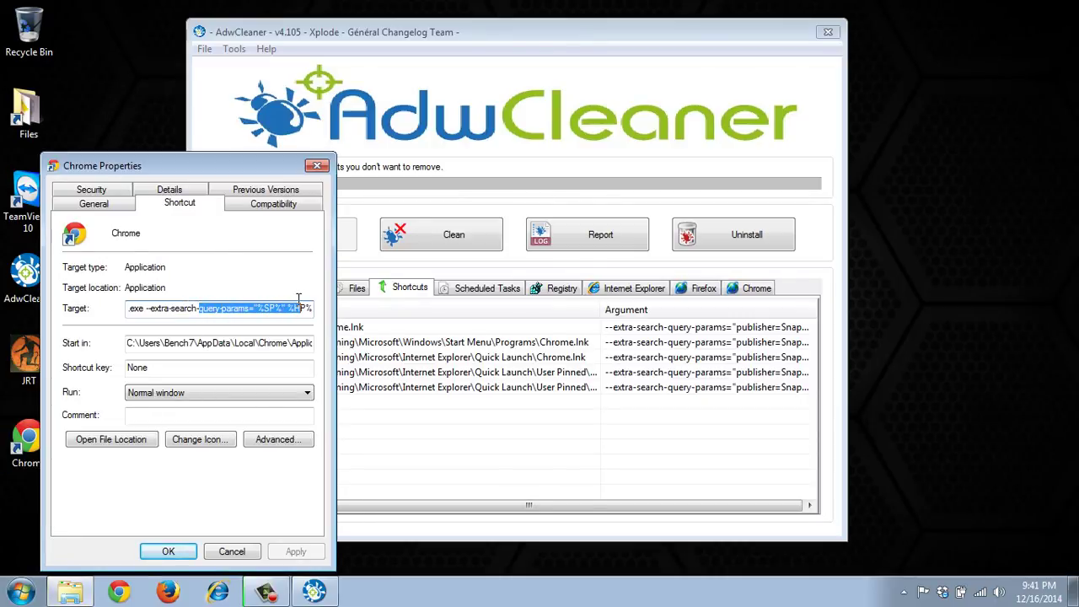
left_click_drag(197, 308, 74, 310)
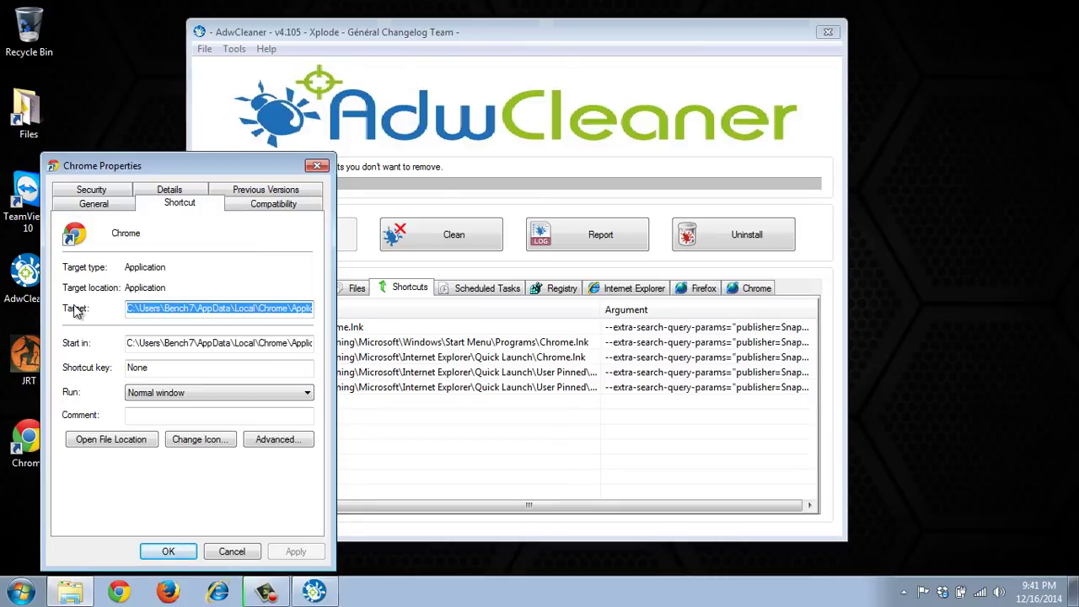
key("Escape")
left_click(20, 592)
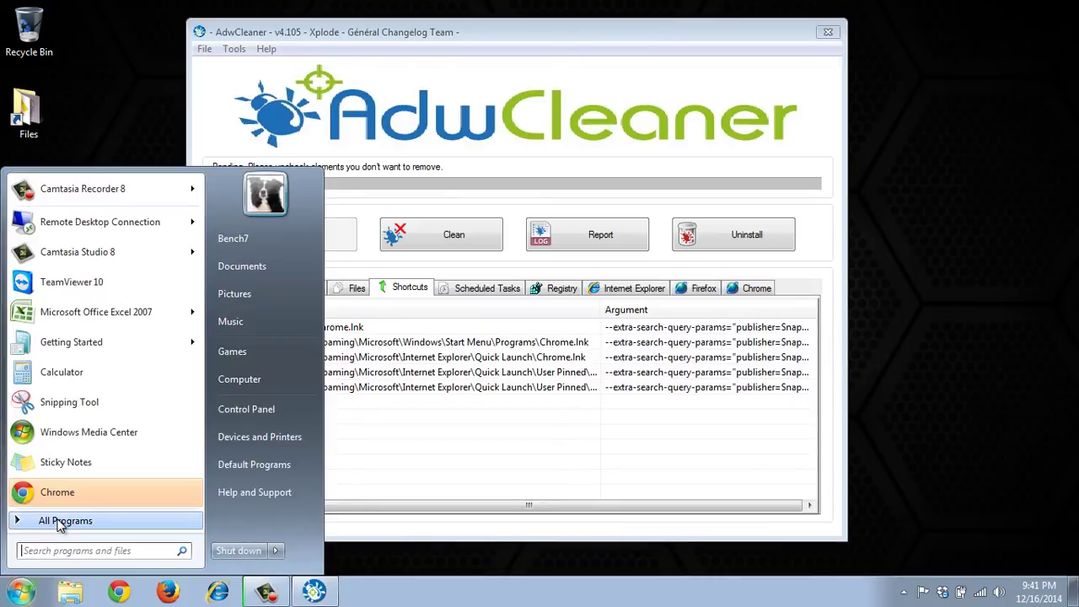
left_click(61, 522)
scroll(88, 394, "down", 1)
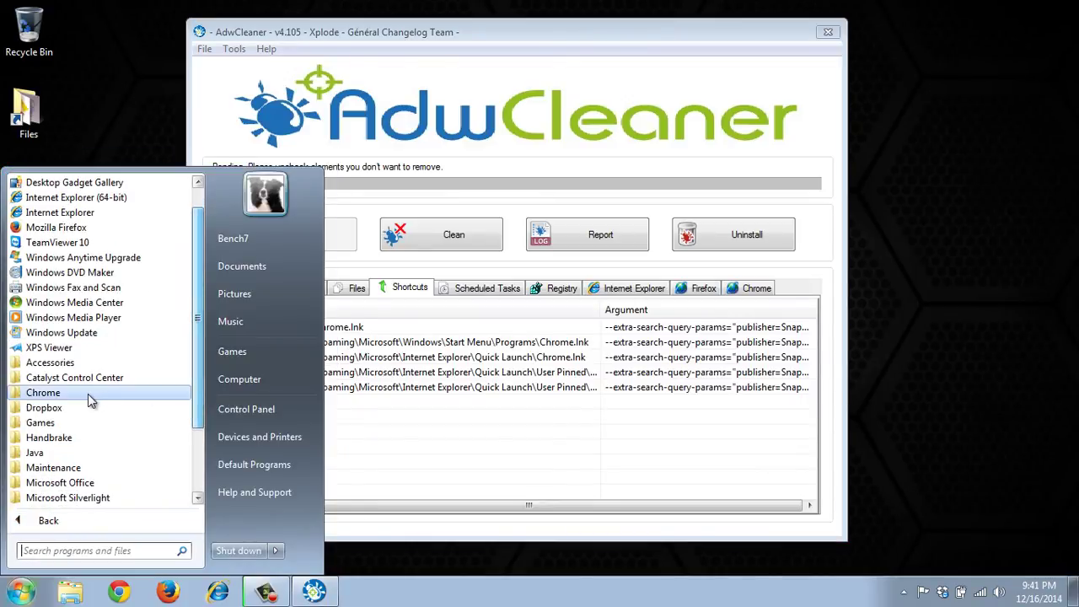
left_click(88, 394)
right_click(73, 408)
left_click(89, 394)
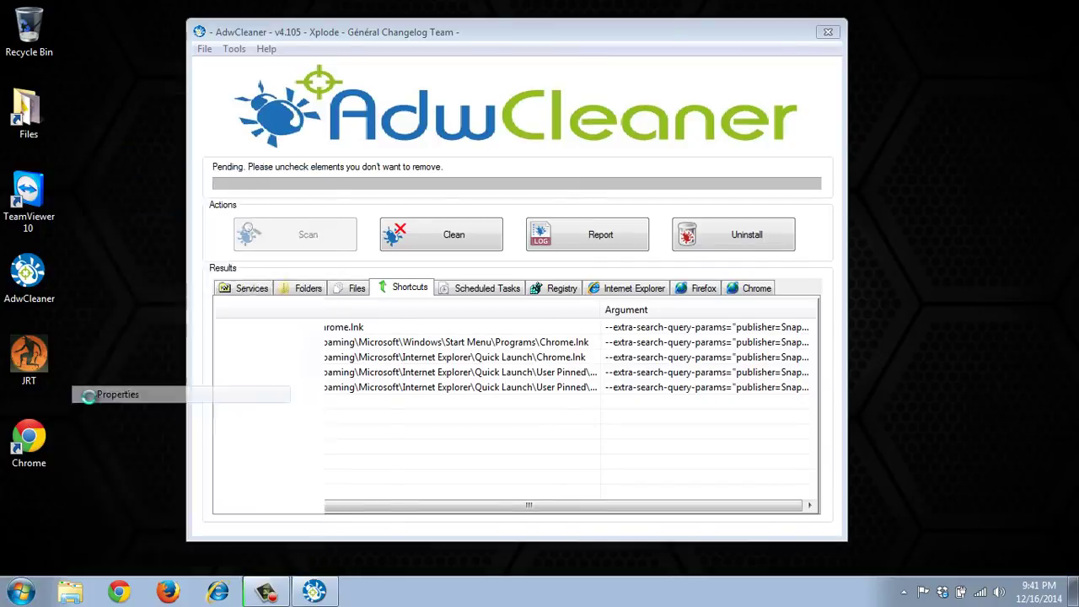
left_click_drag(239, 308, 140, 306)
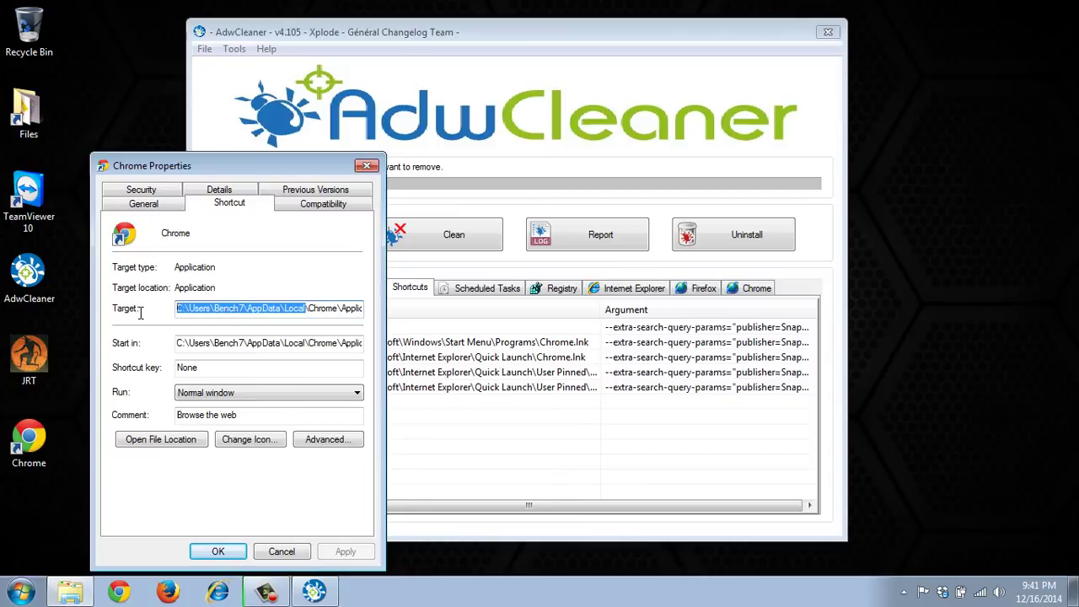
left_click(282, 552)
left_click(20, 592)
left_click(52, 531)
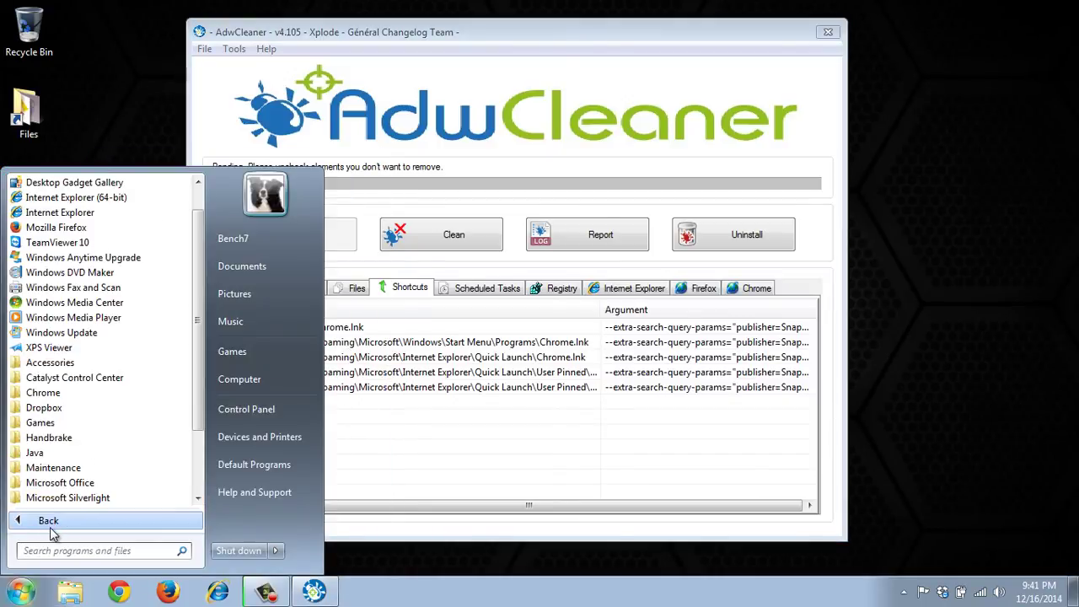
left_click(51, 400)
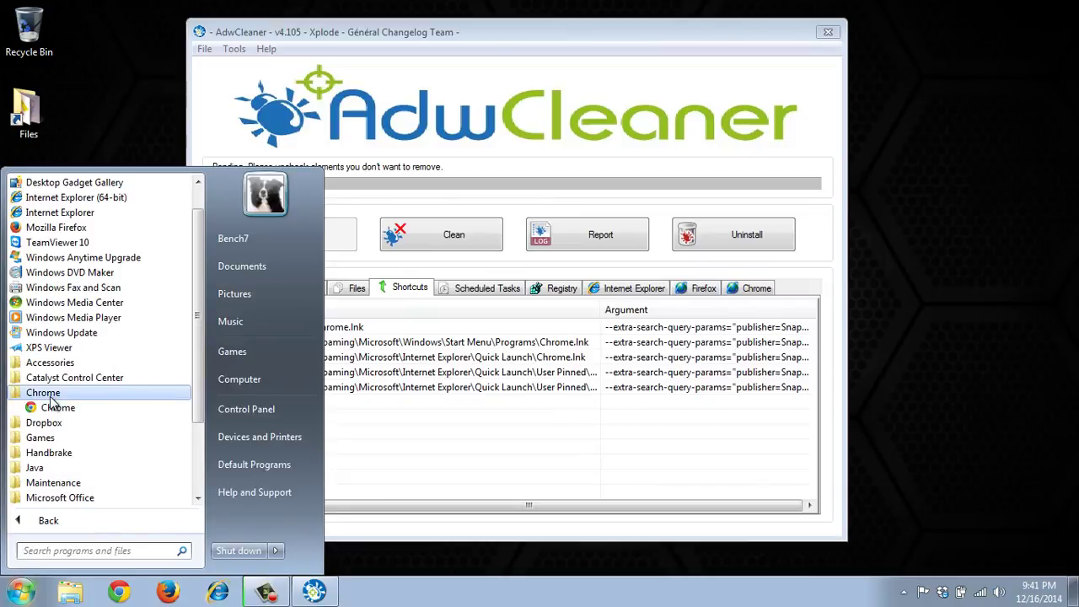
left_click(52, 407)
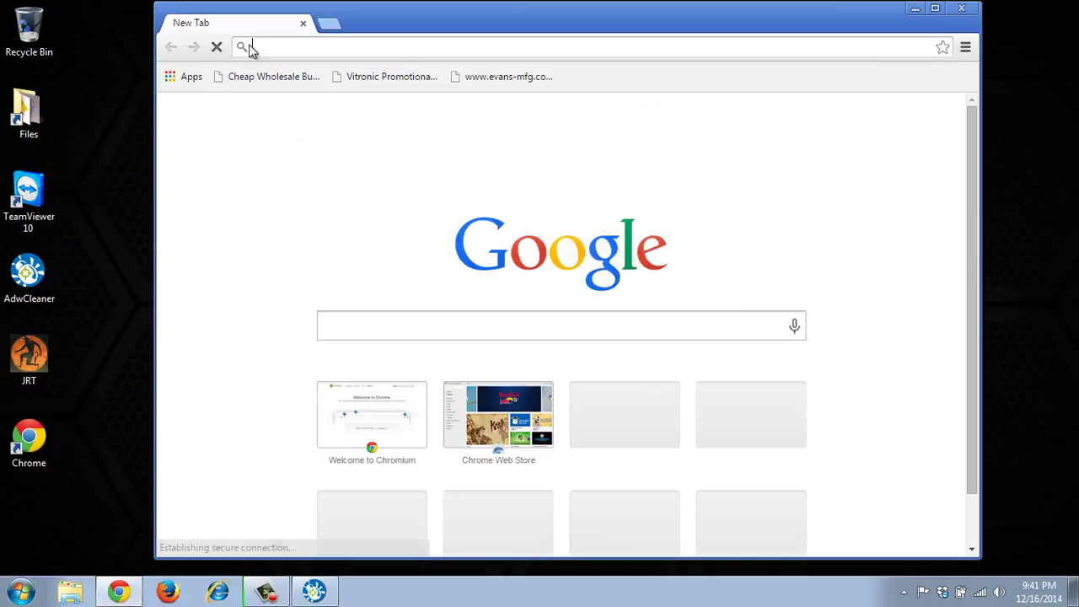
left_click(961, 8)
- Select the desktop Chrome shortcut and widen the Argument column to read its arguments
left_click(28, 438)
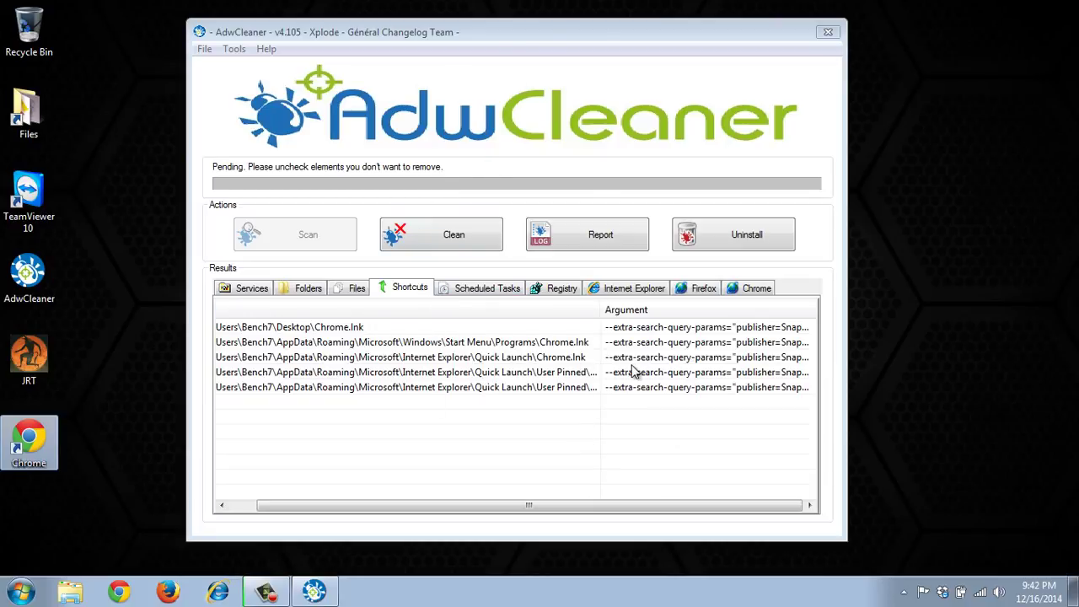
left_click_drag(812, 312, 892, 296)
left_click_drag(636, 509, 736, 509)
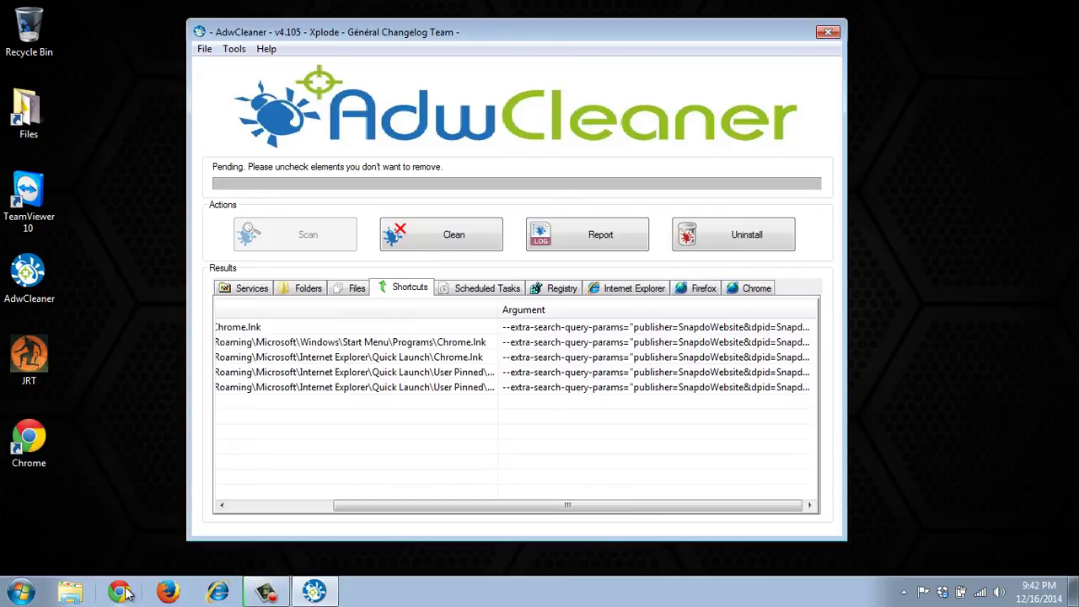
- Review the Scheduled Tasks, Registry, Internet Explorer and Firefox findings, then start cleaning all detected items
left_click(464, 290)
left_click(560, 290)
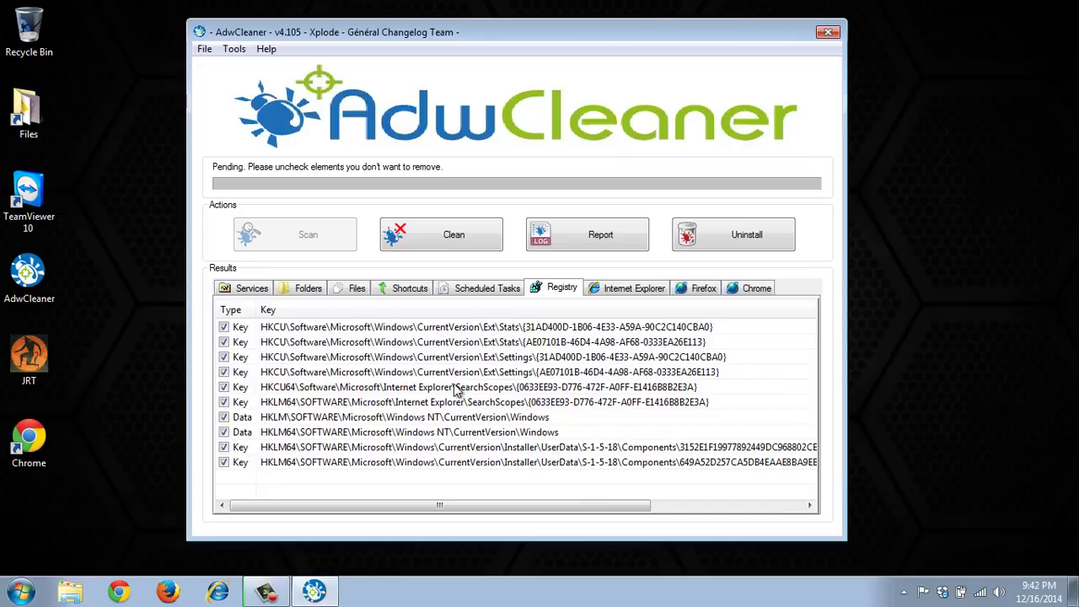
left_click(594, 289)
left_click(685, 289)
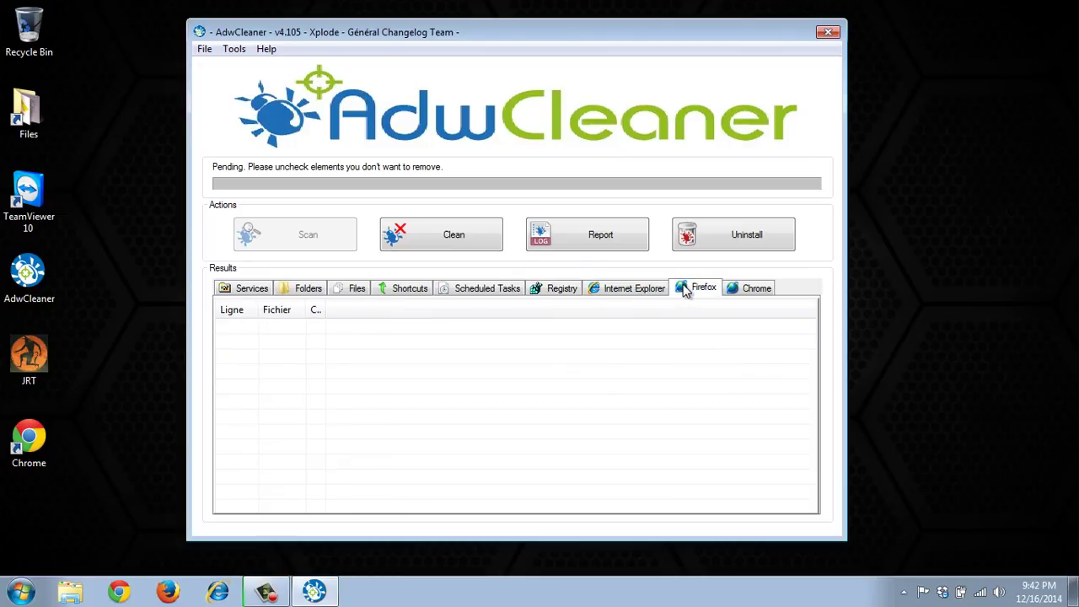
left_click(629, 289)
left_click(406, 288)
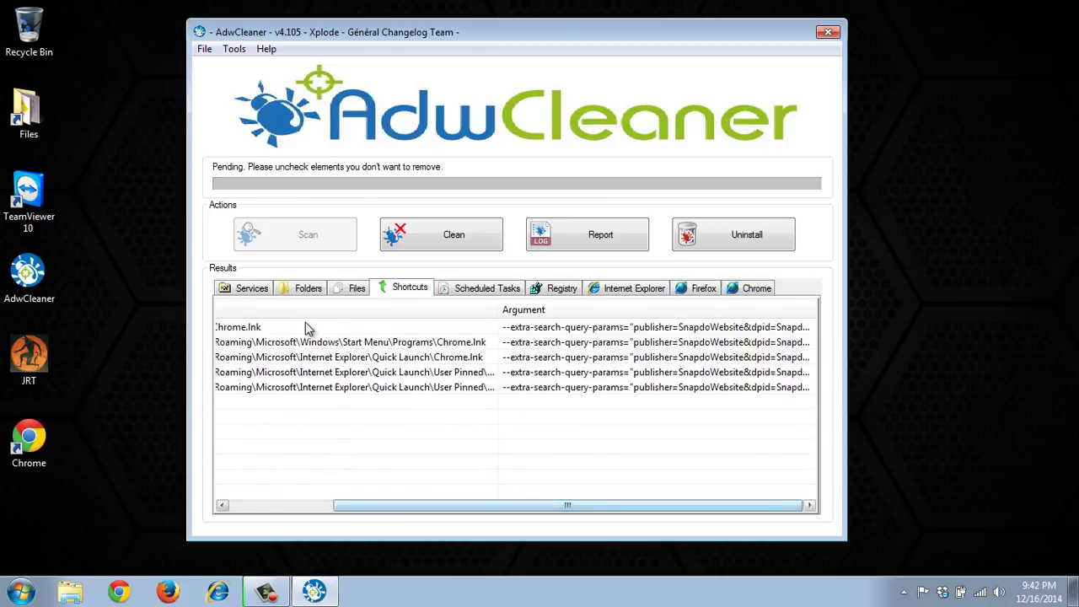
scroll(305, 322, "left", 3)
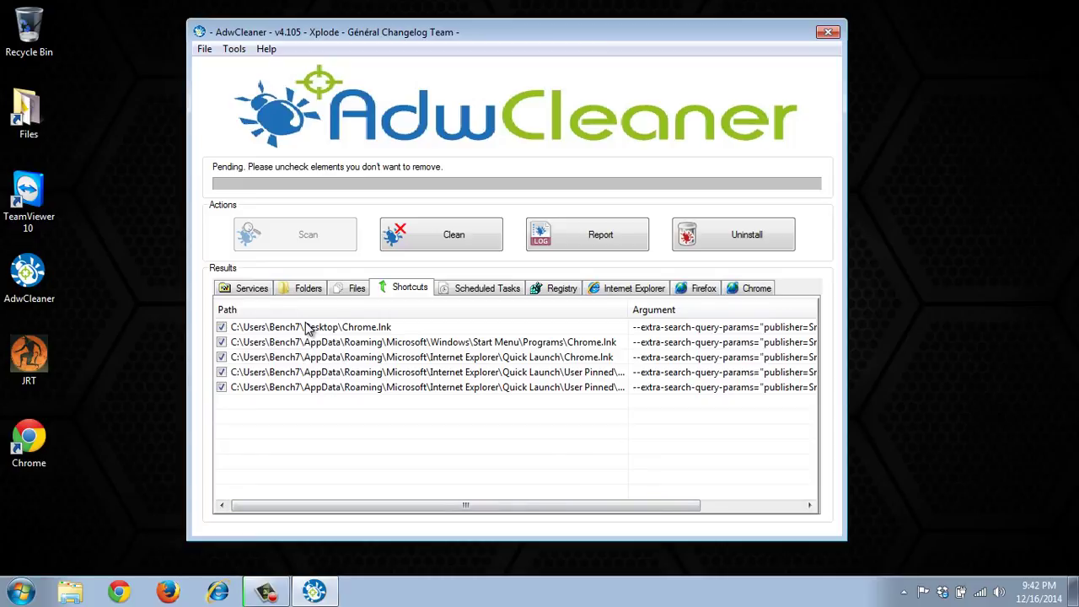
key("Right")
key("Right")
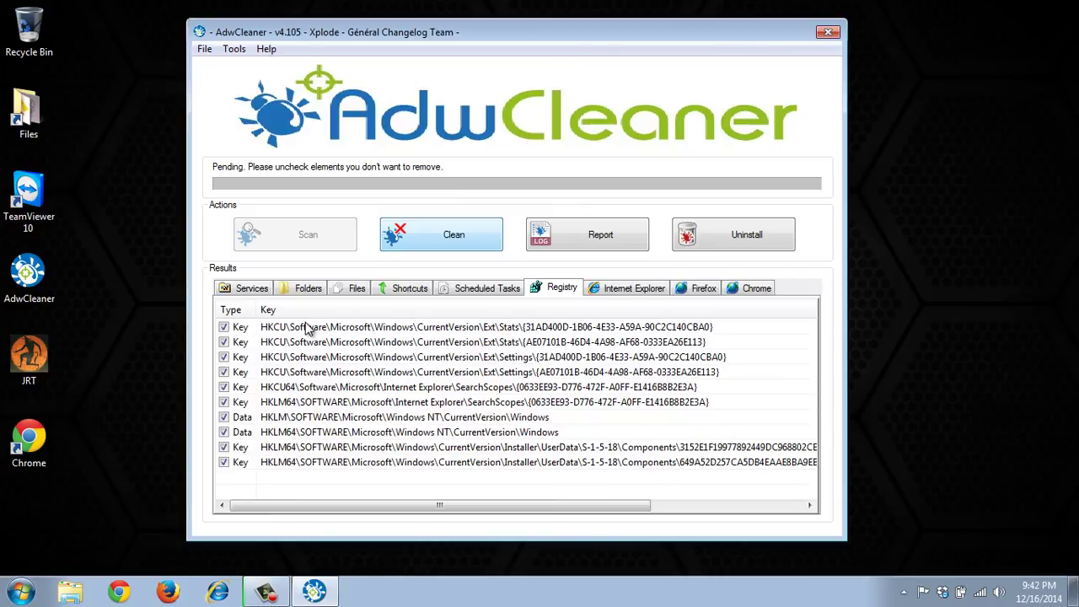
key("Return")
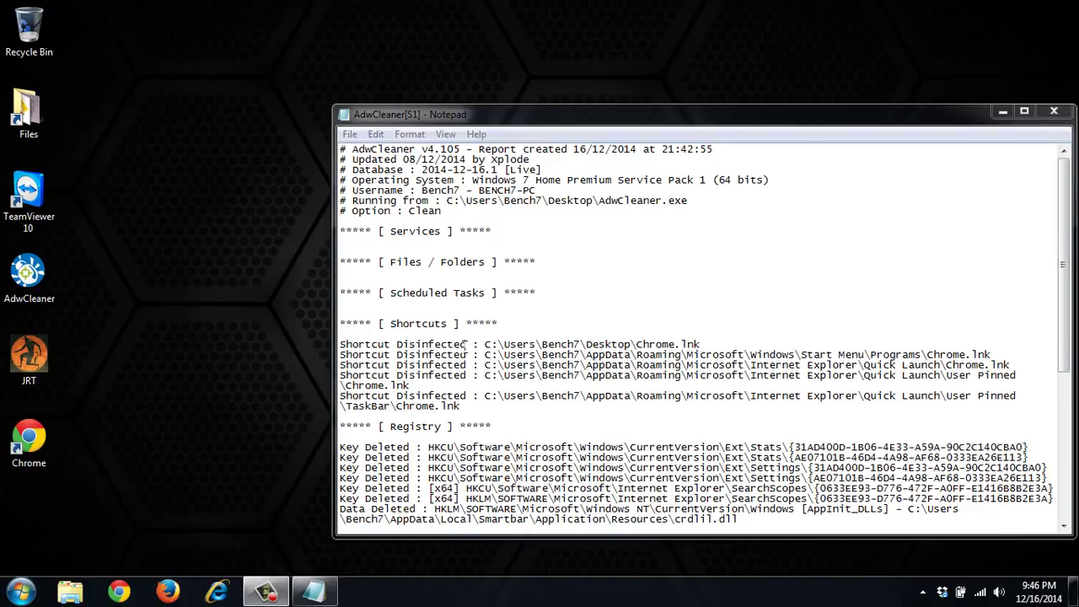
- Relaunch Chrome from the desktop shortcut to confirm it opens Google instead of Snap.Do, then close it
double_click(36, 456)
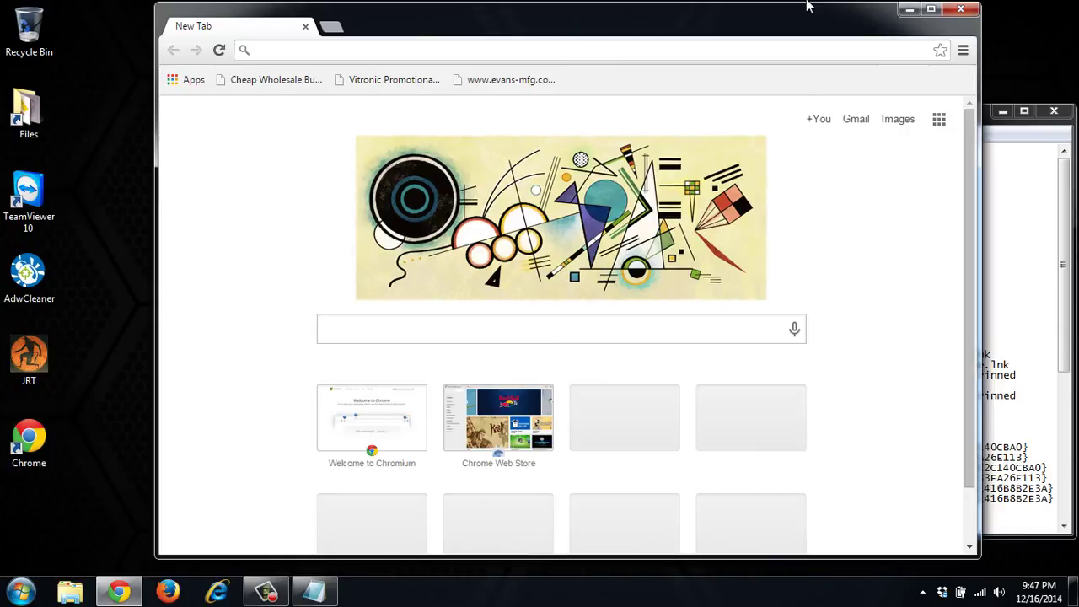
left_click(966, 12)
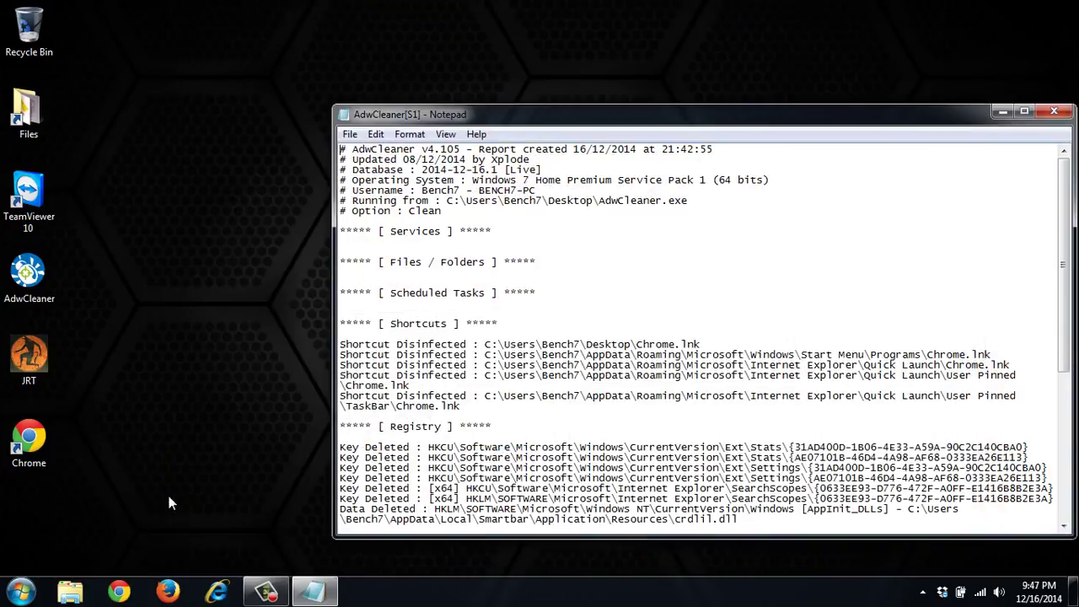
left_click(120, 587)
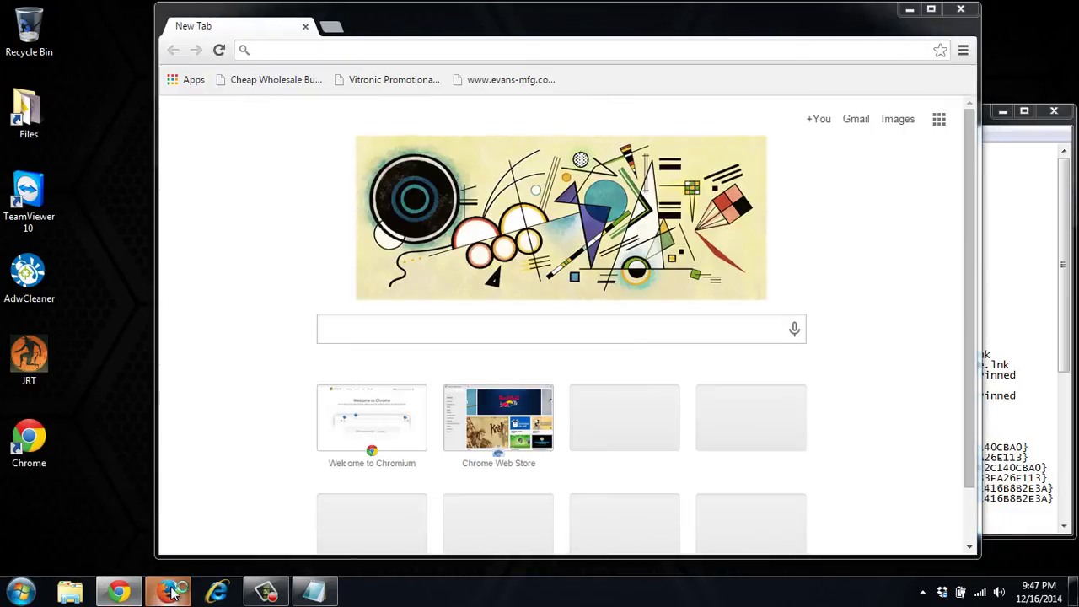
left_click(170, 591)
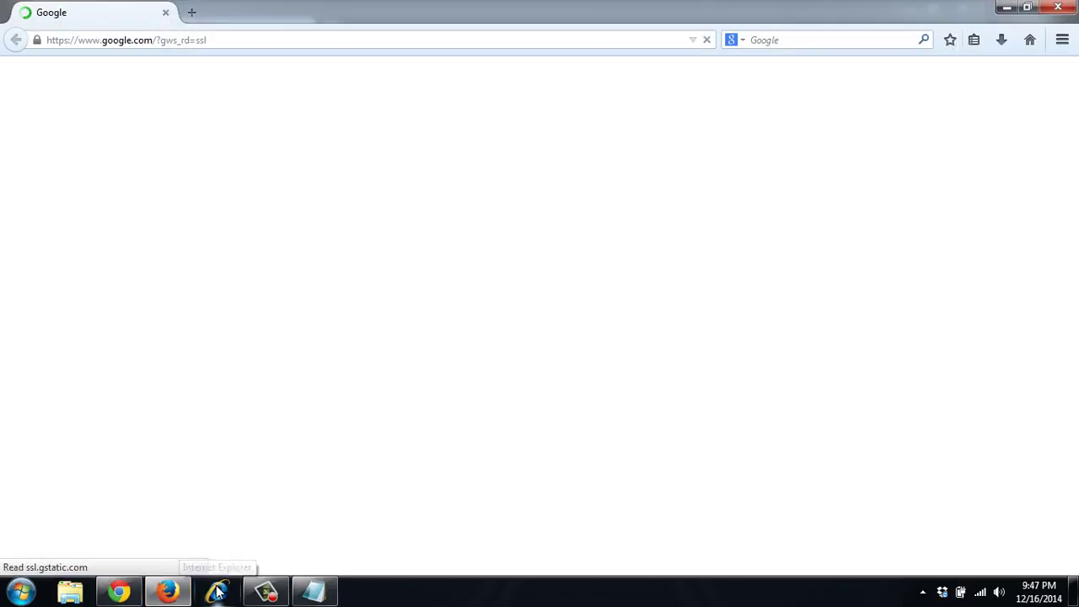
left_click(218, 590)
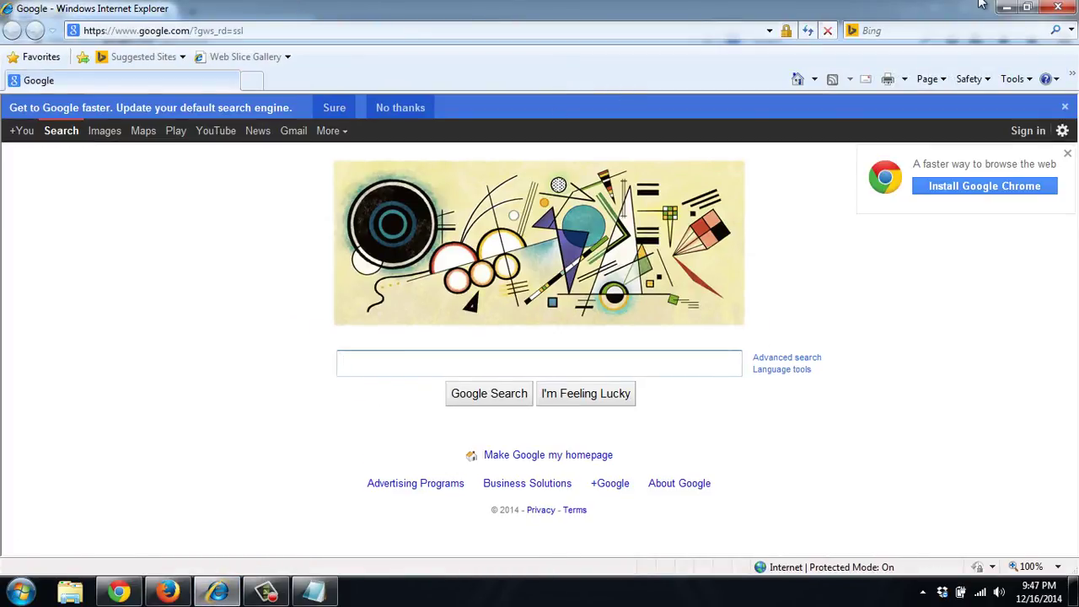
left_click(1056, 10)
left_click(1055, 11)
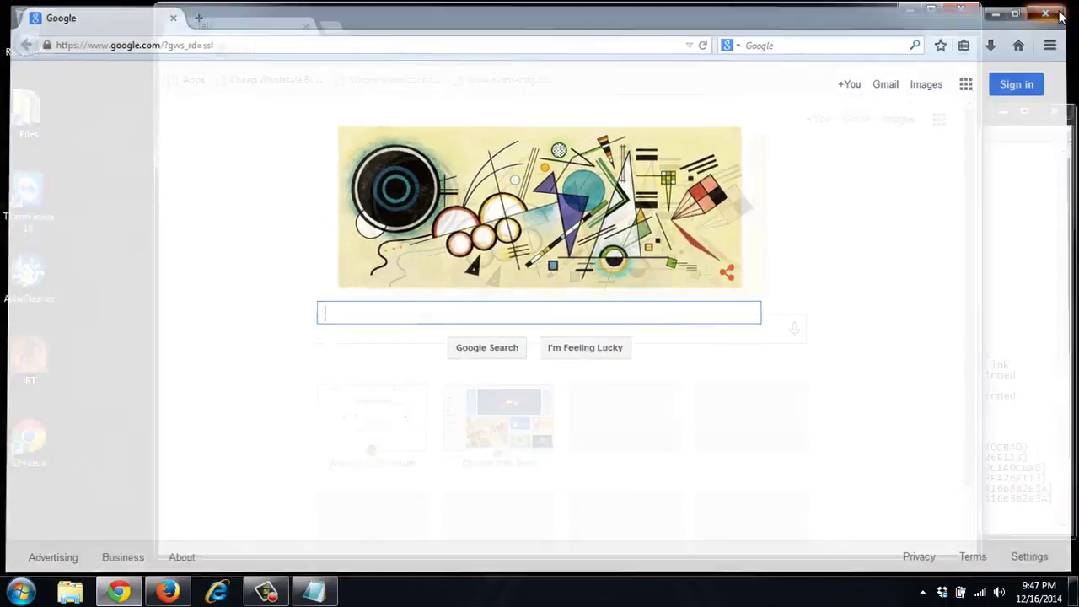
left_click(966, 14)
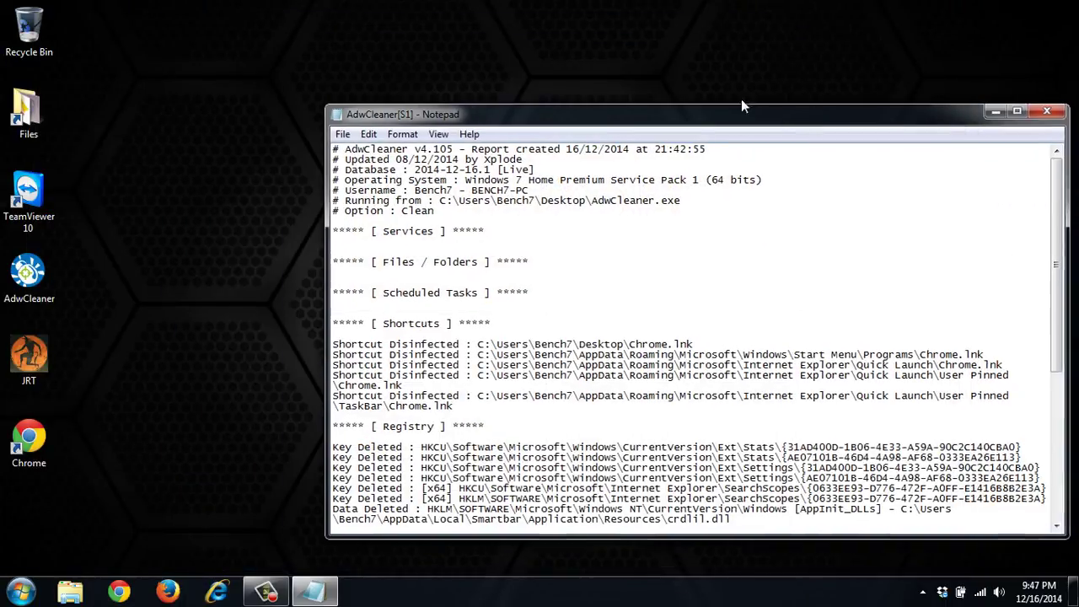
- Centre the Notepad report and scroll down to the Registry and Browsers sections
left_click_drag(801, 123, 664, 74)
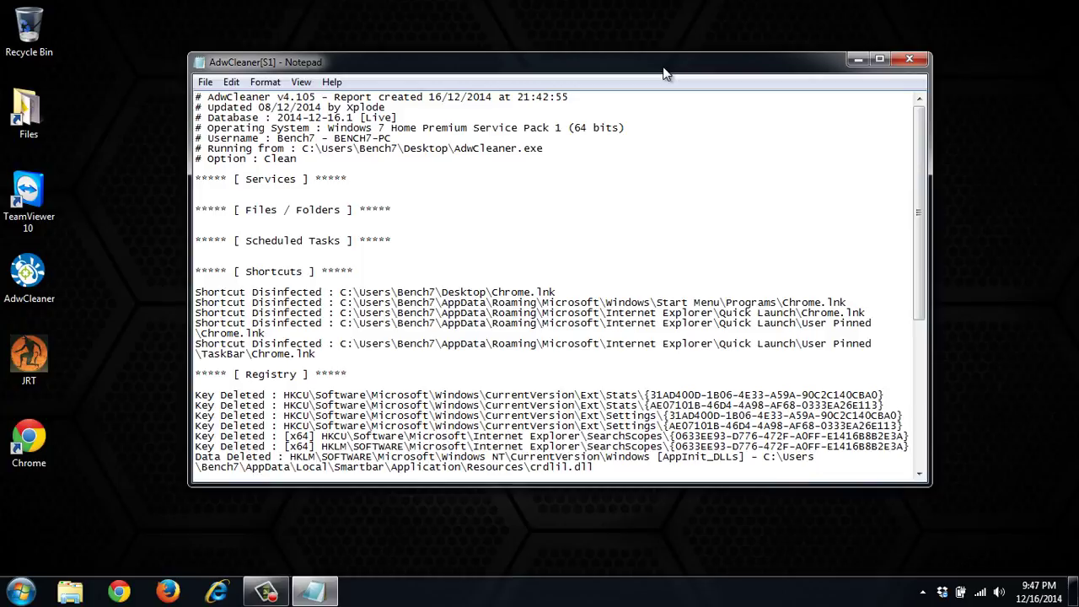
left_click_drag(921, 133, 921, 210)
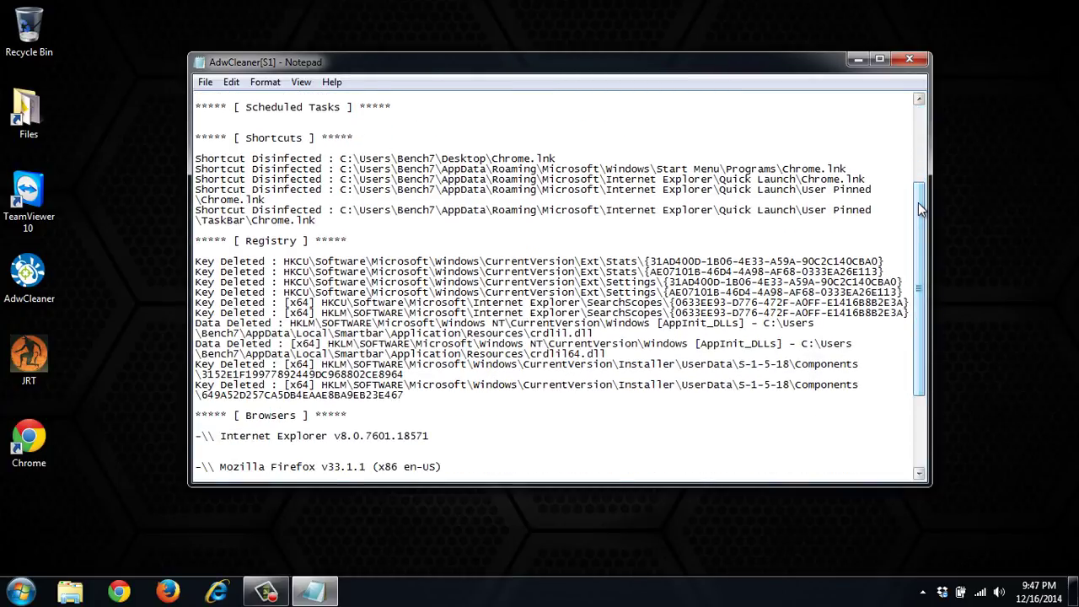